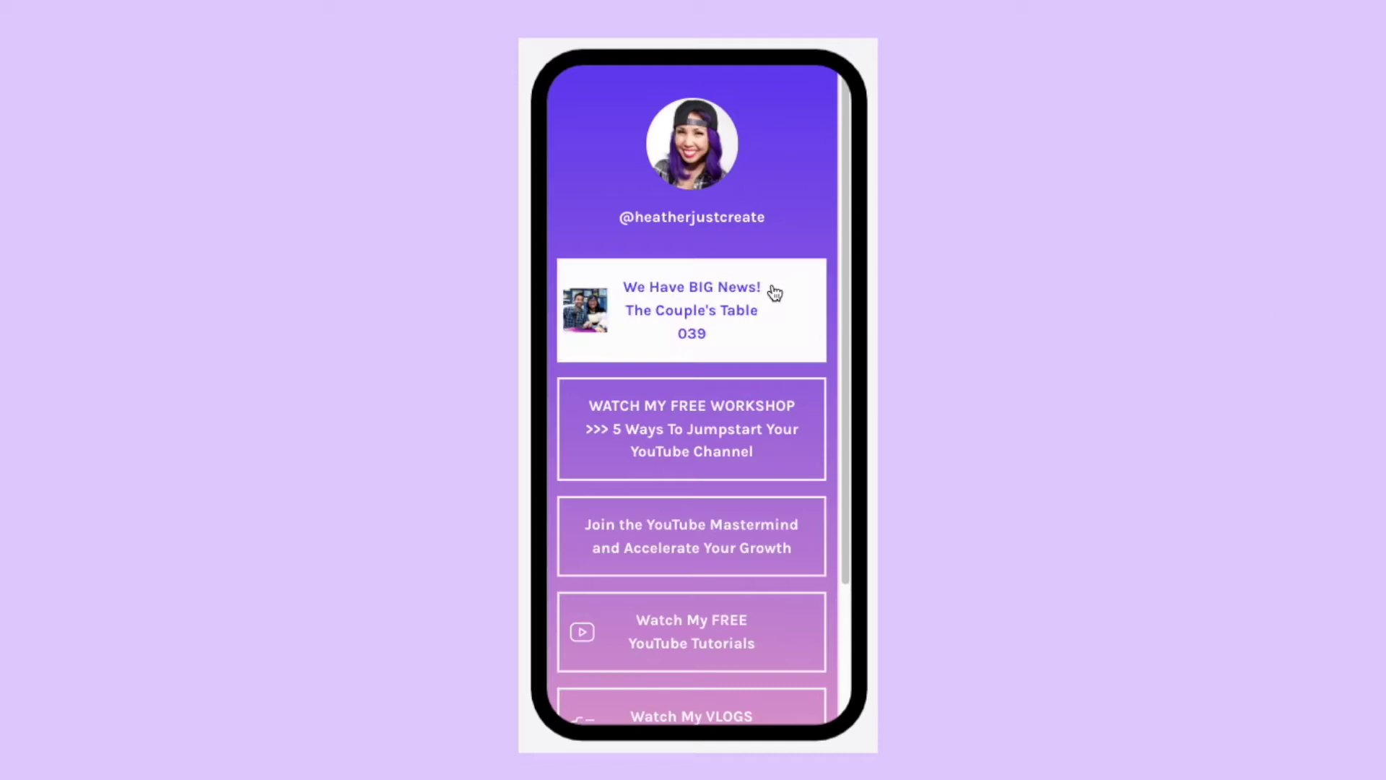
# Scroll the public Linktree profile and play the embedded BIG News video
pyautogui.scroll(-3, 742, 576)
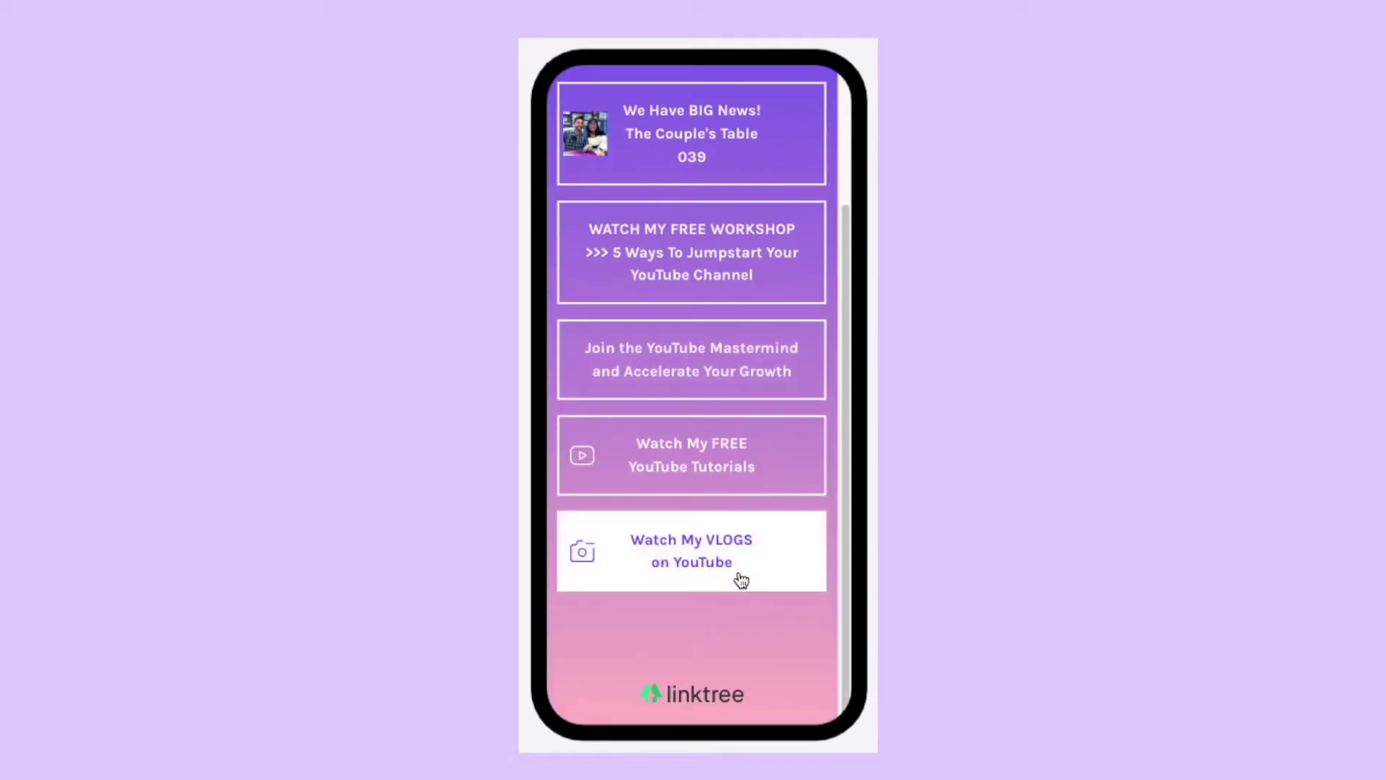
pyautogui.scroll(2, 741, 573)
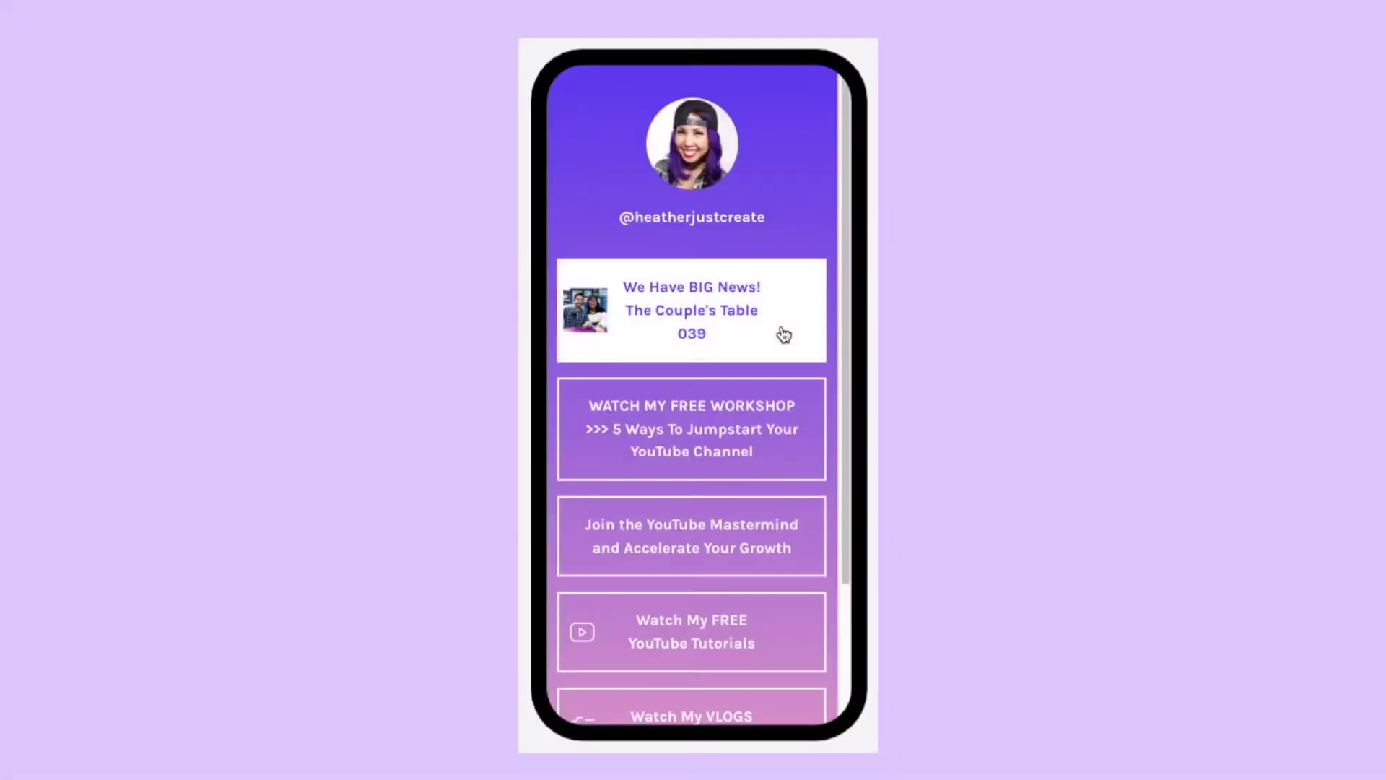
pyautogui.click(774, 338)
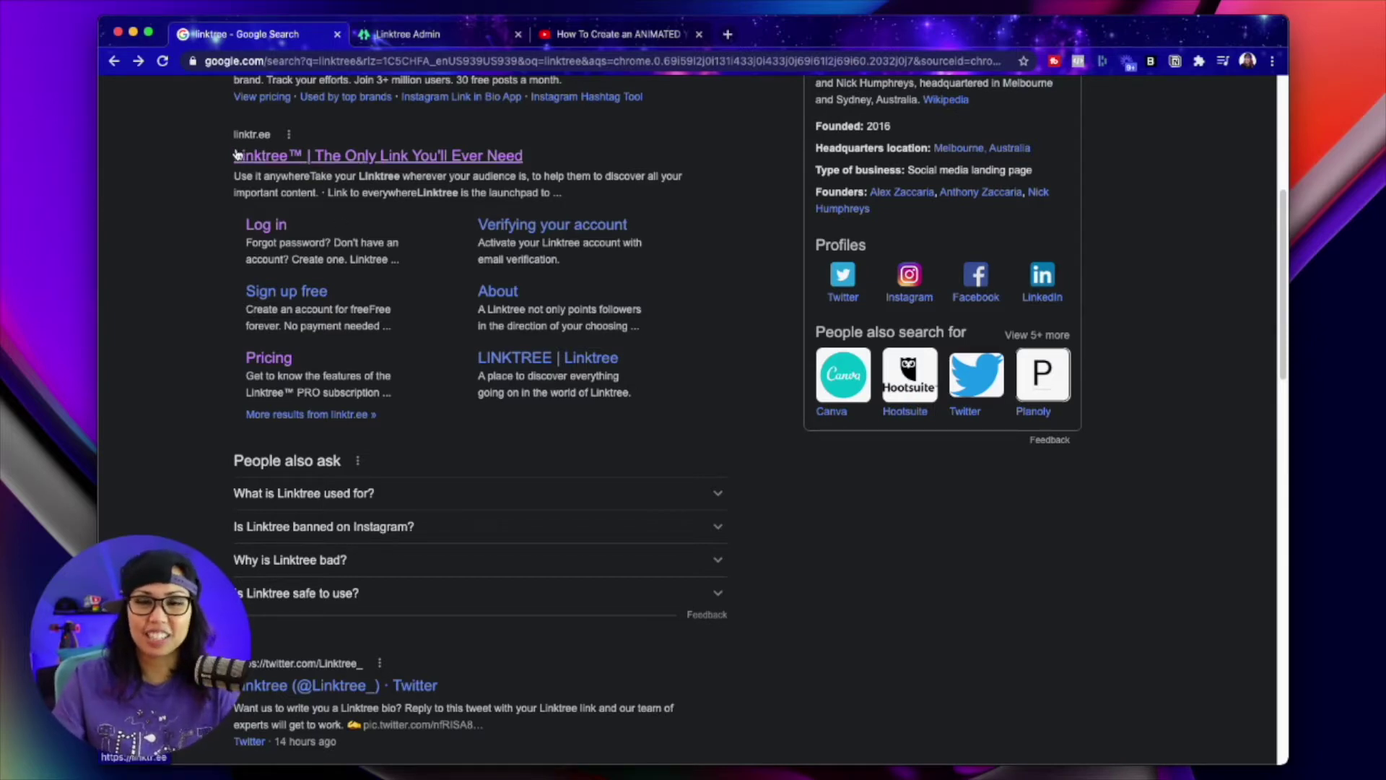
# Open the Linktree homepage from the Google results and scroll down through it
pyautogui.click(274, 163)
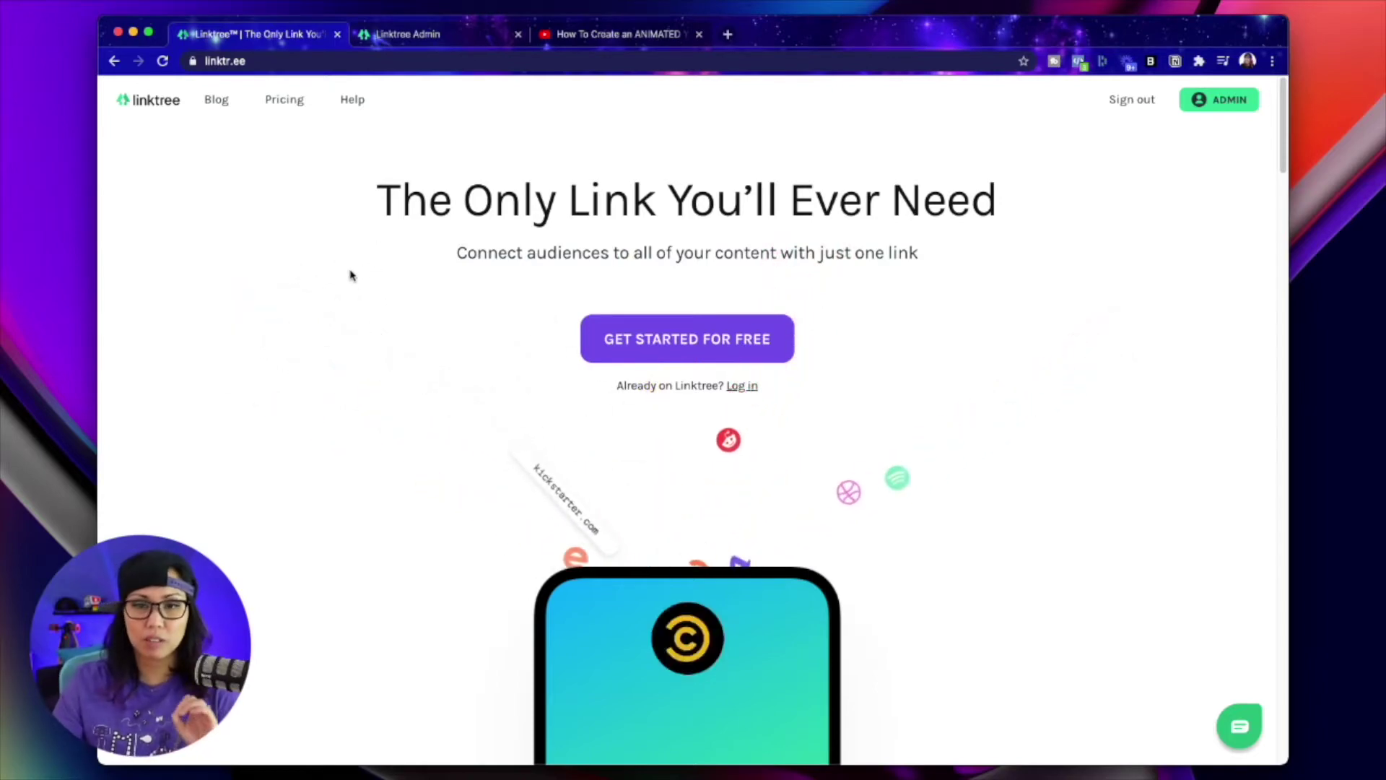
pyautogui.scroll(-4, 332, 376)
pyautogui.scroll(-1, 333, 369)
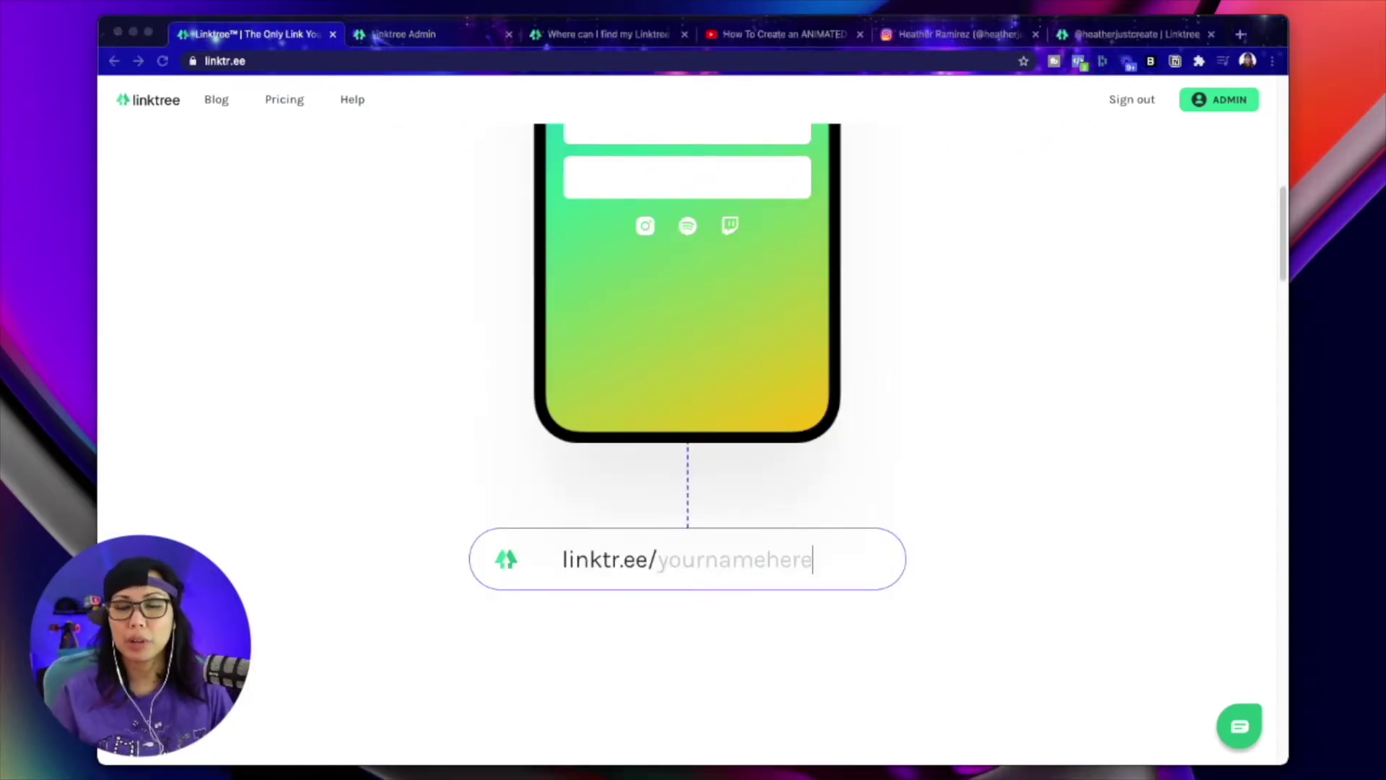
pyautogui.scroll(-1, 687, 404)
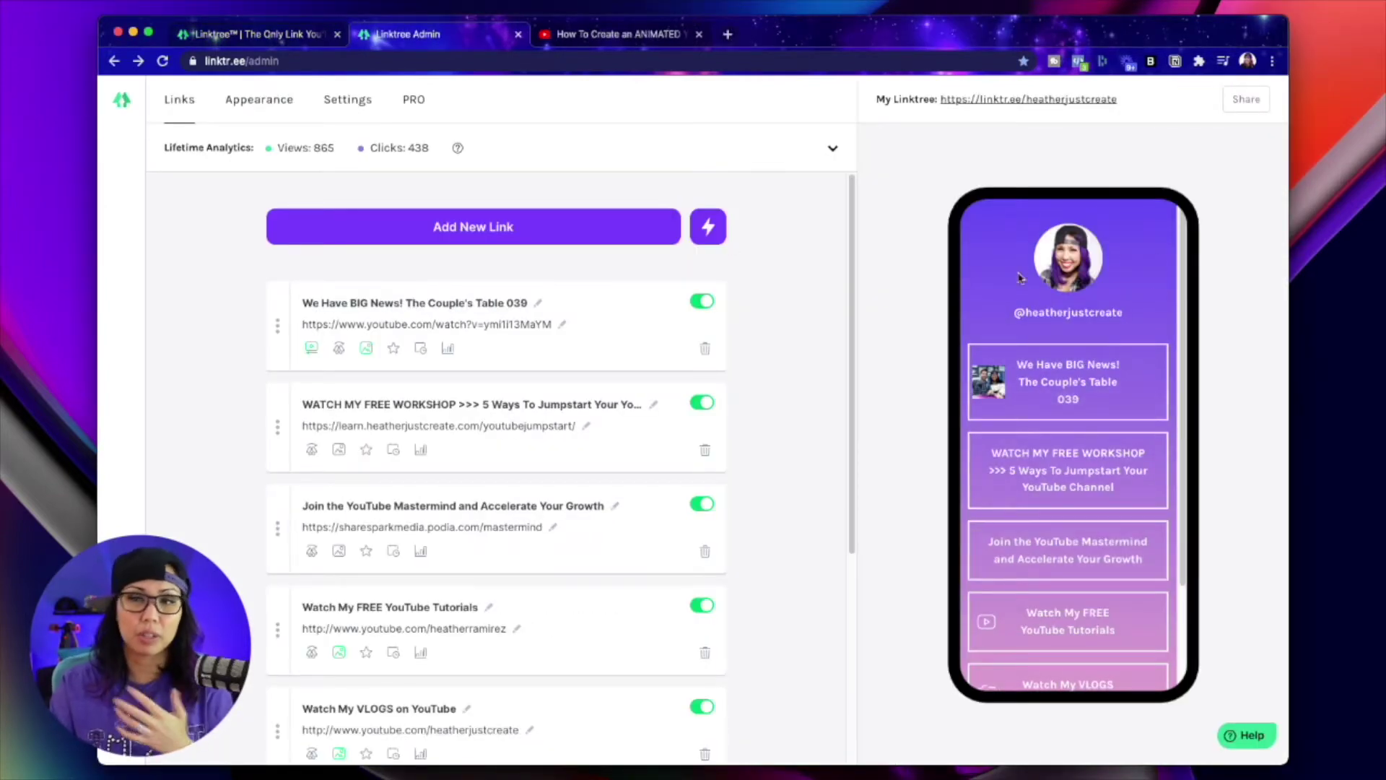
# Go to the Appearance page and click into the Profile Title and Bio fields
pyautogui.click(261, 94)
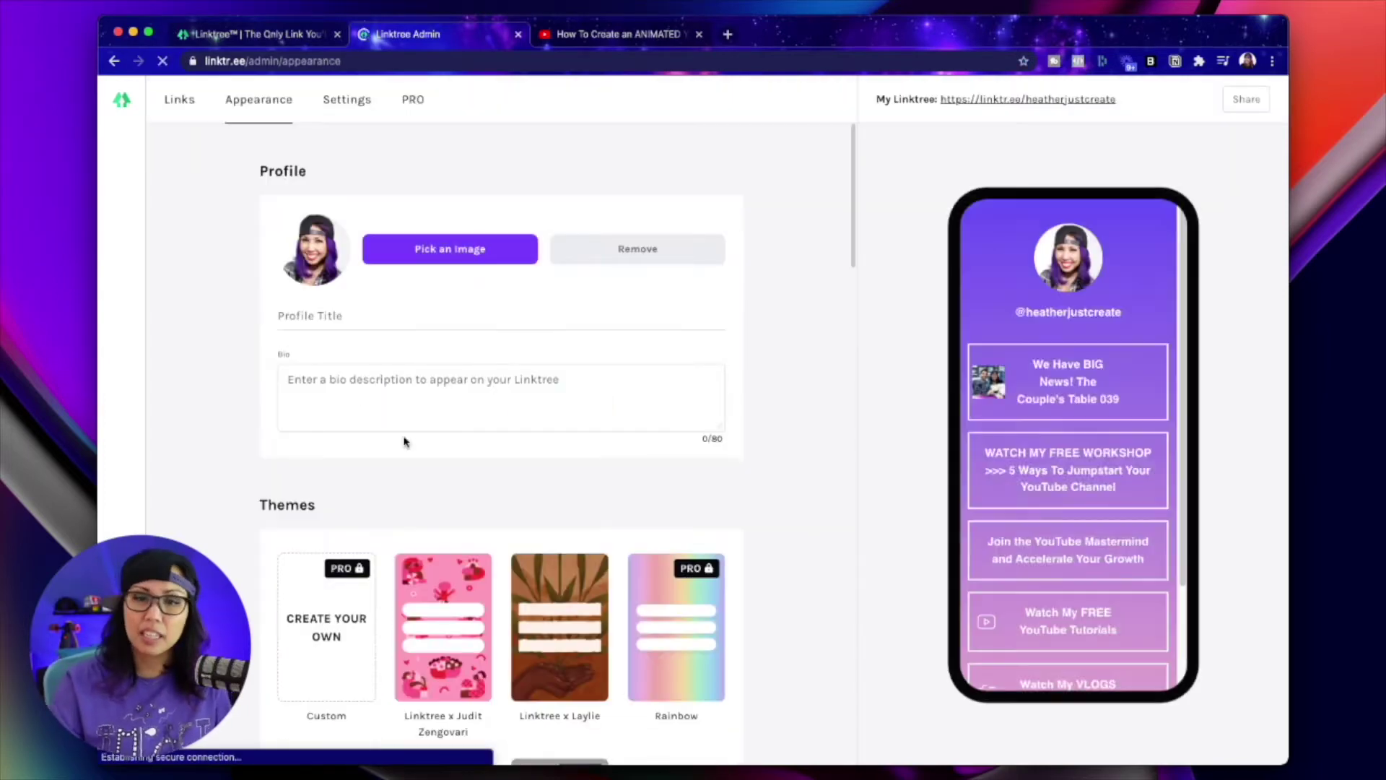
pyautogui.click(341, 312)
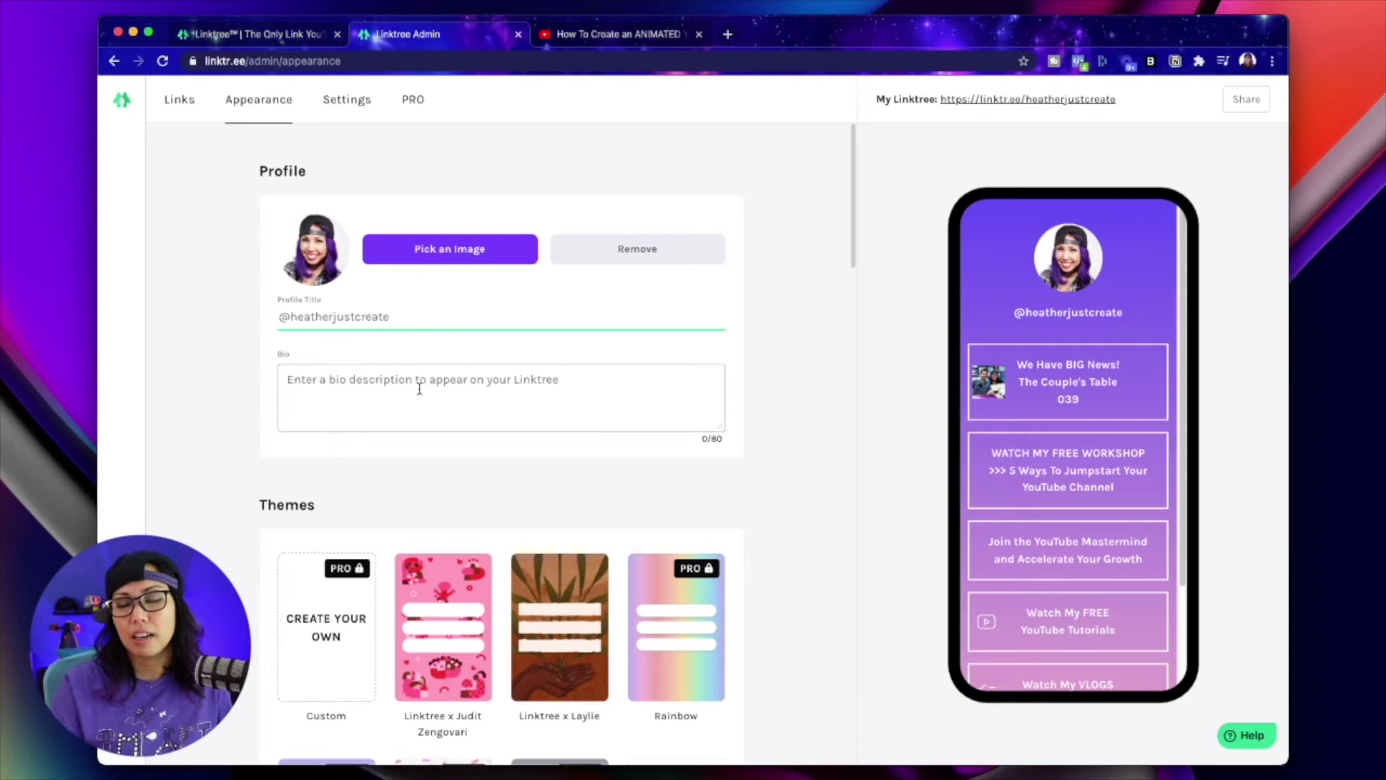
pyautogui.click(420, 389)
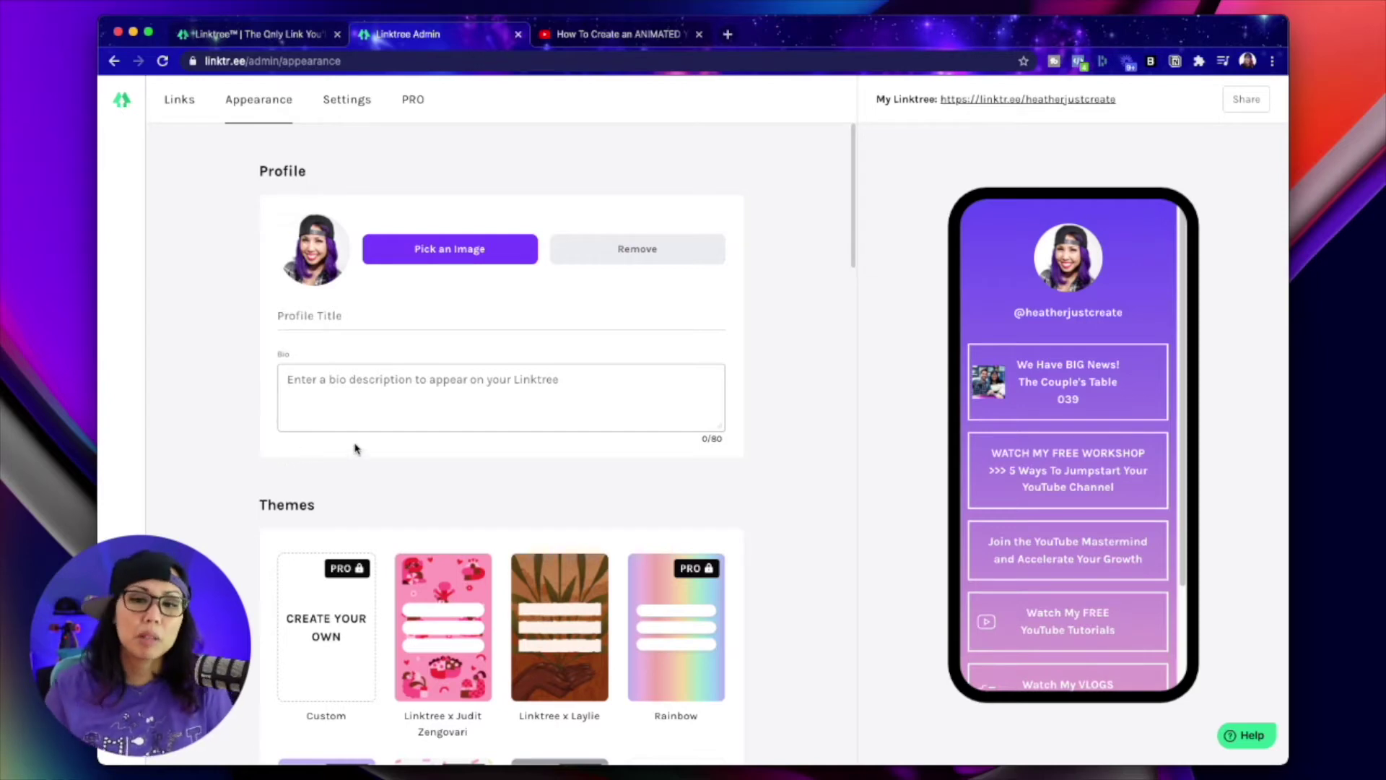
pyautogui.click(377, 363)
# Scroll through the Themes and Custom appearance options, where Bloom is applied
pyautogui.scroll(-3, 361, 487)
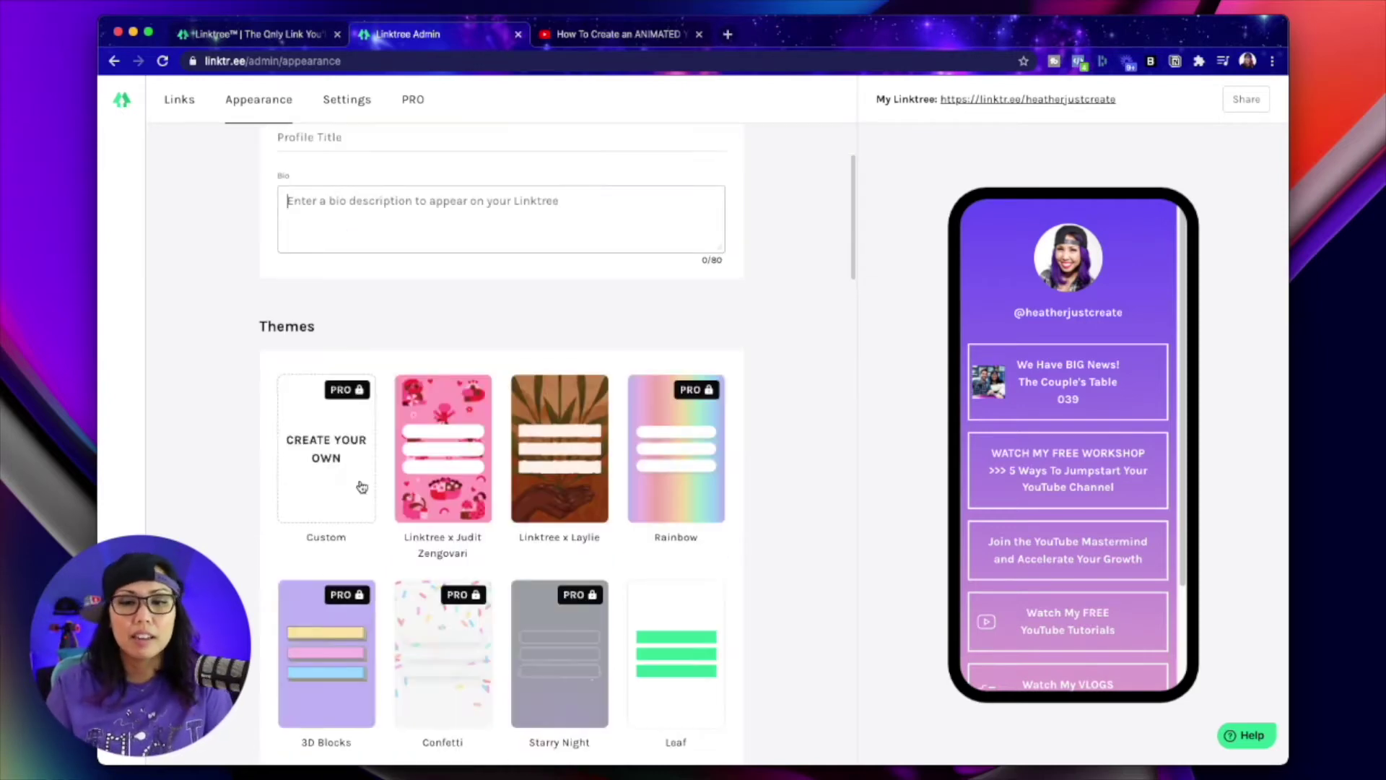
pyautogui.scroll(-14, 333, 366)
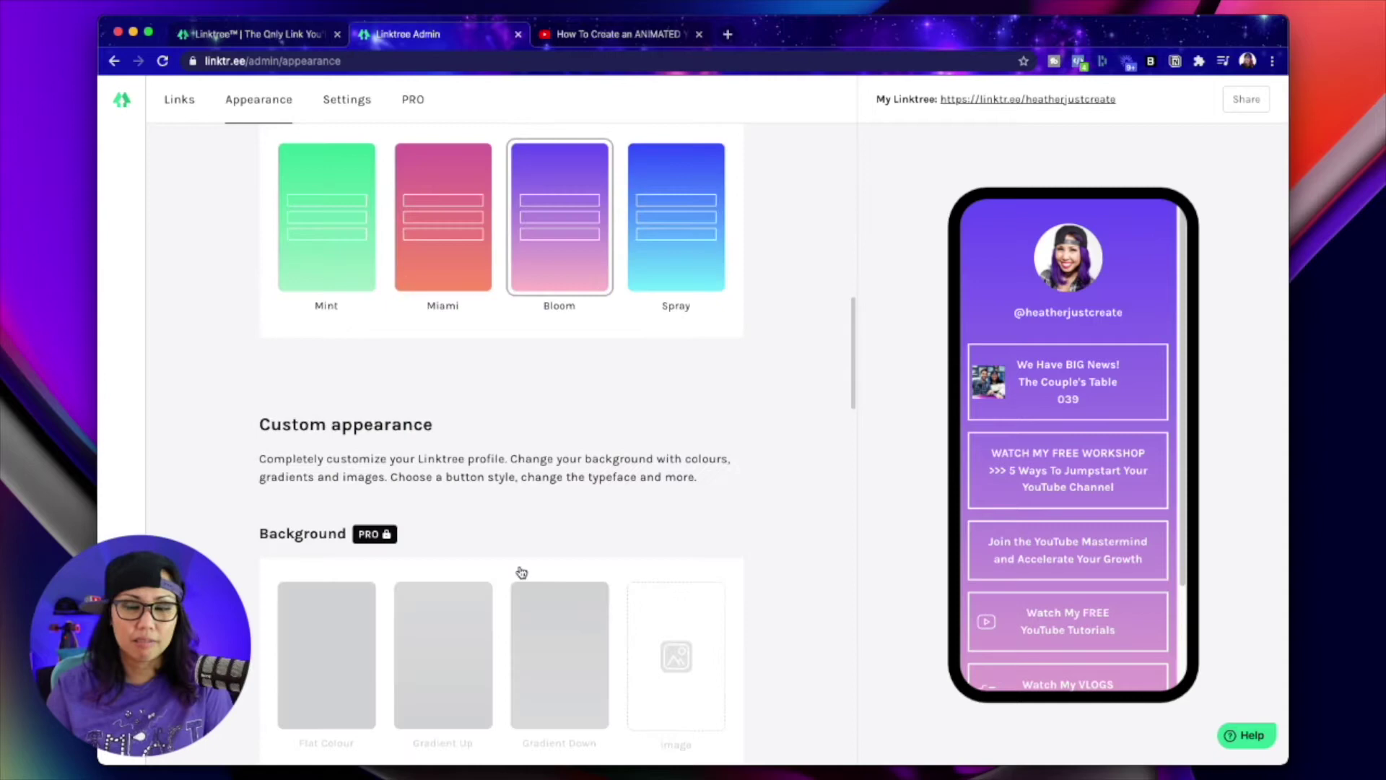
pyautogui.scroll(4, 554, 545)
pyautogui.scroll(-3, 553, 544)
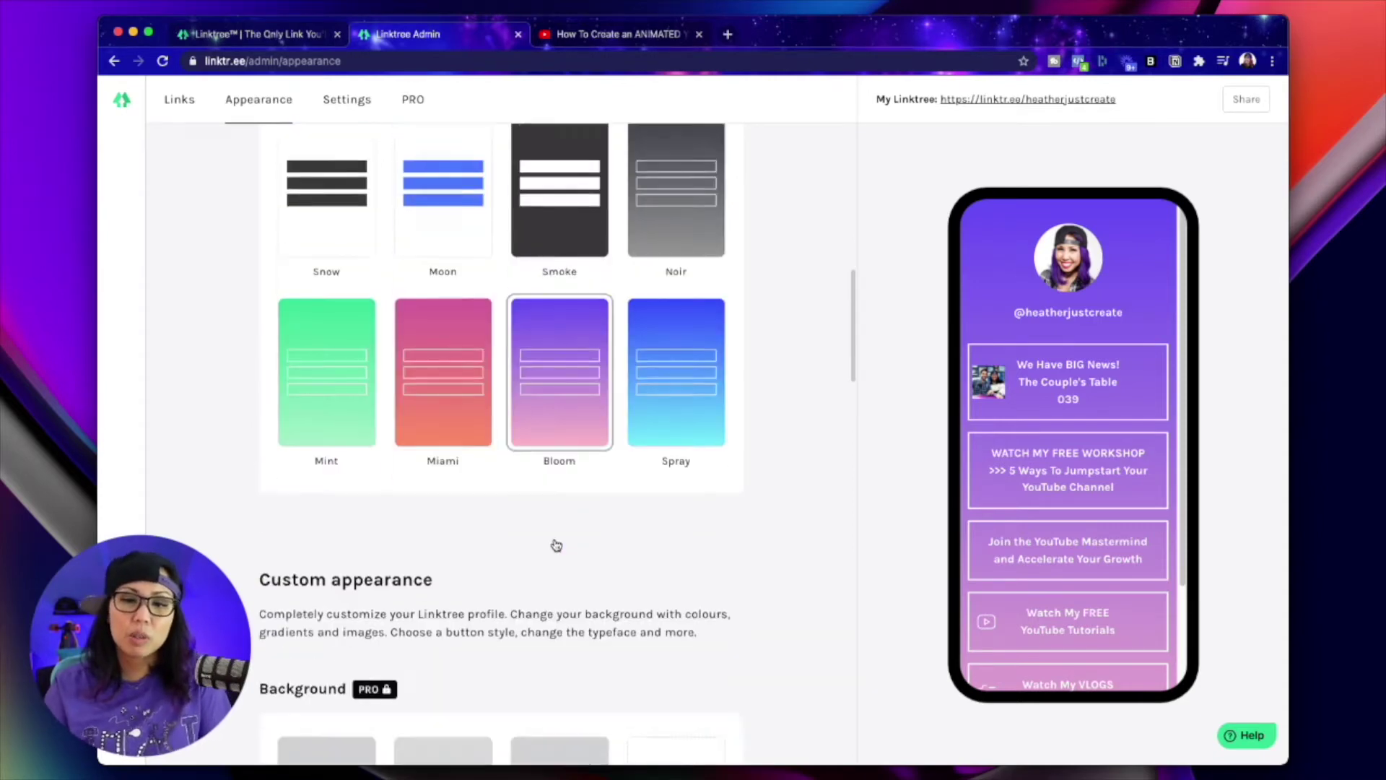
pyautogui.scroll(-4, 554, 544)
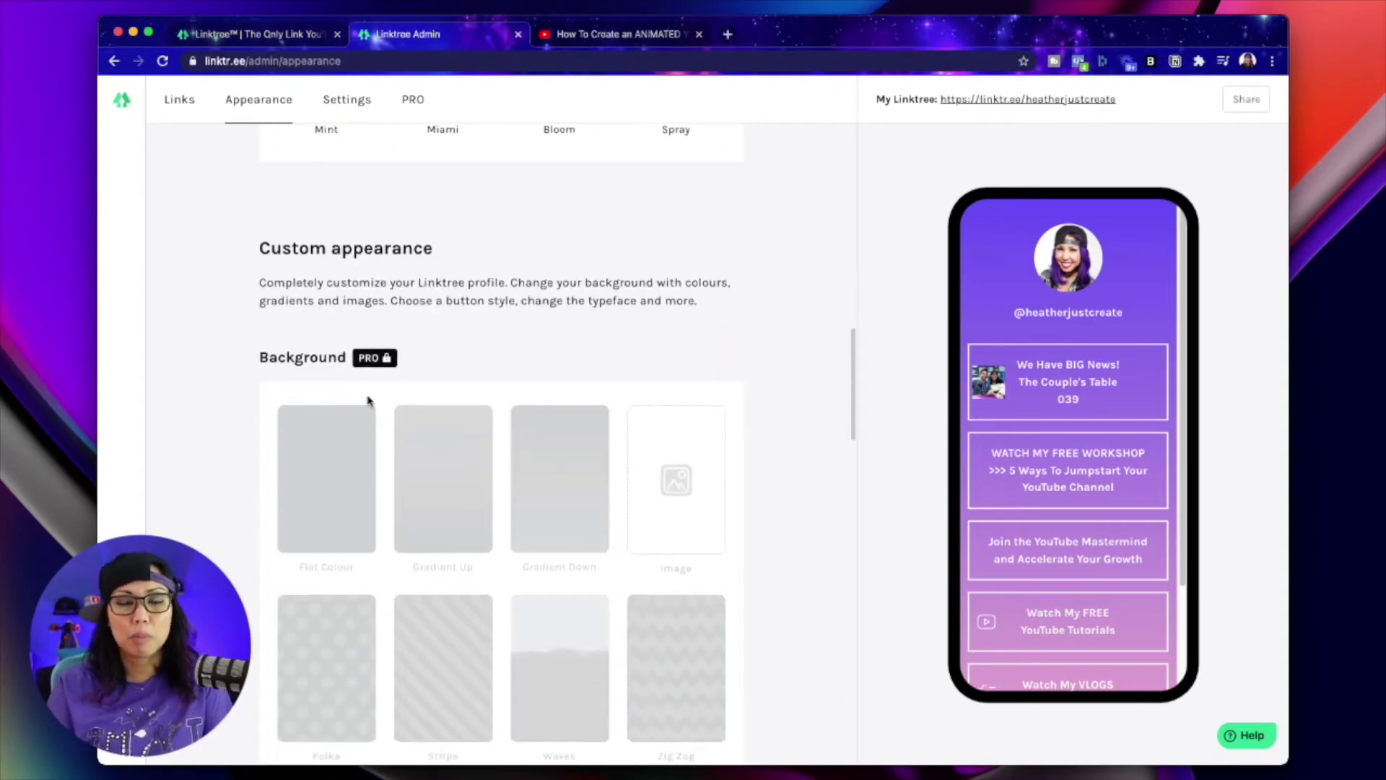
pyautogui.scroll(-1, 503, 564)
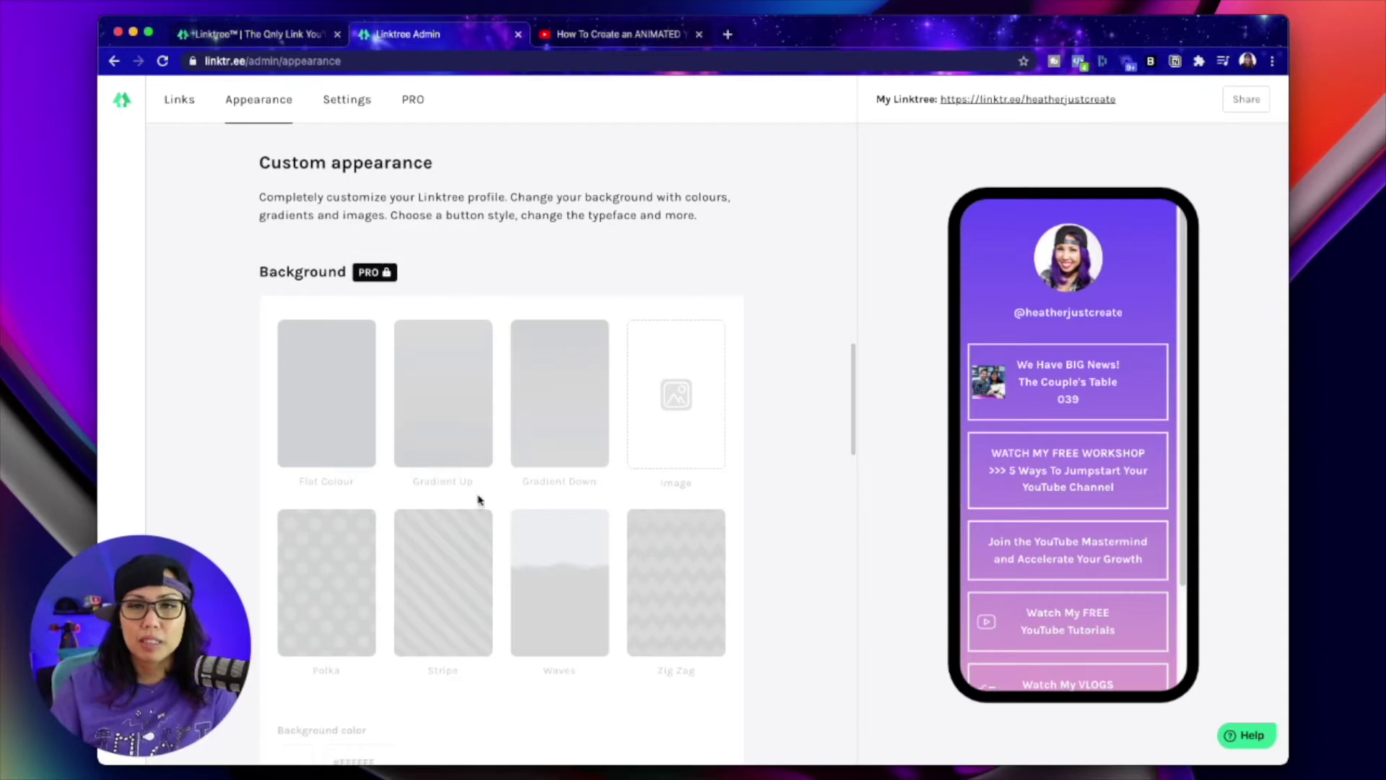
pyautogui.scroll(10, 551, 621)
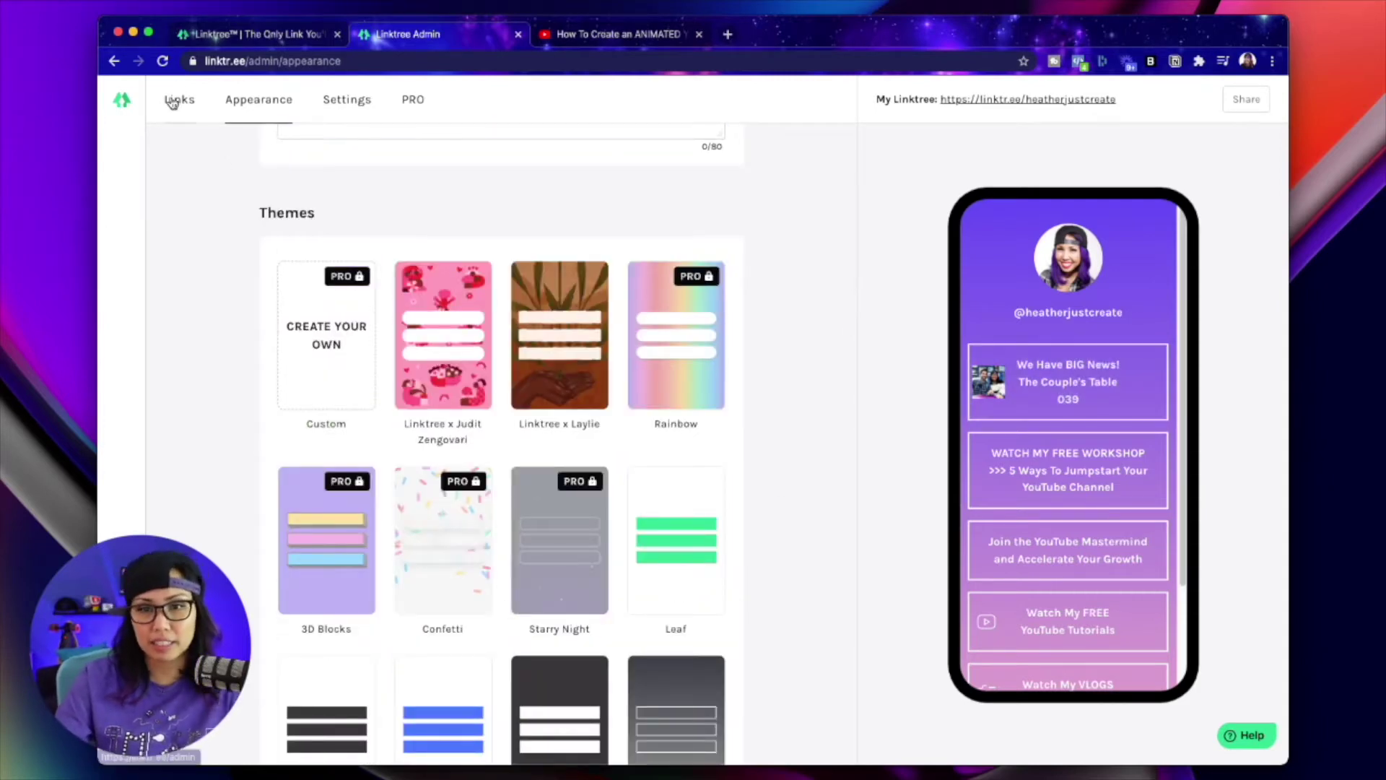
# Add a YouTube videos link with the channel URL and switch it on
pyautogui.click(173, 101)
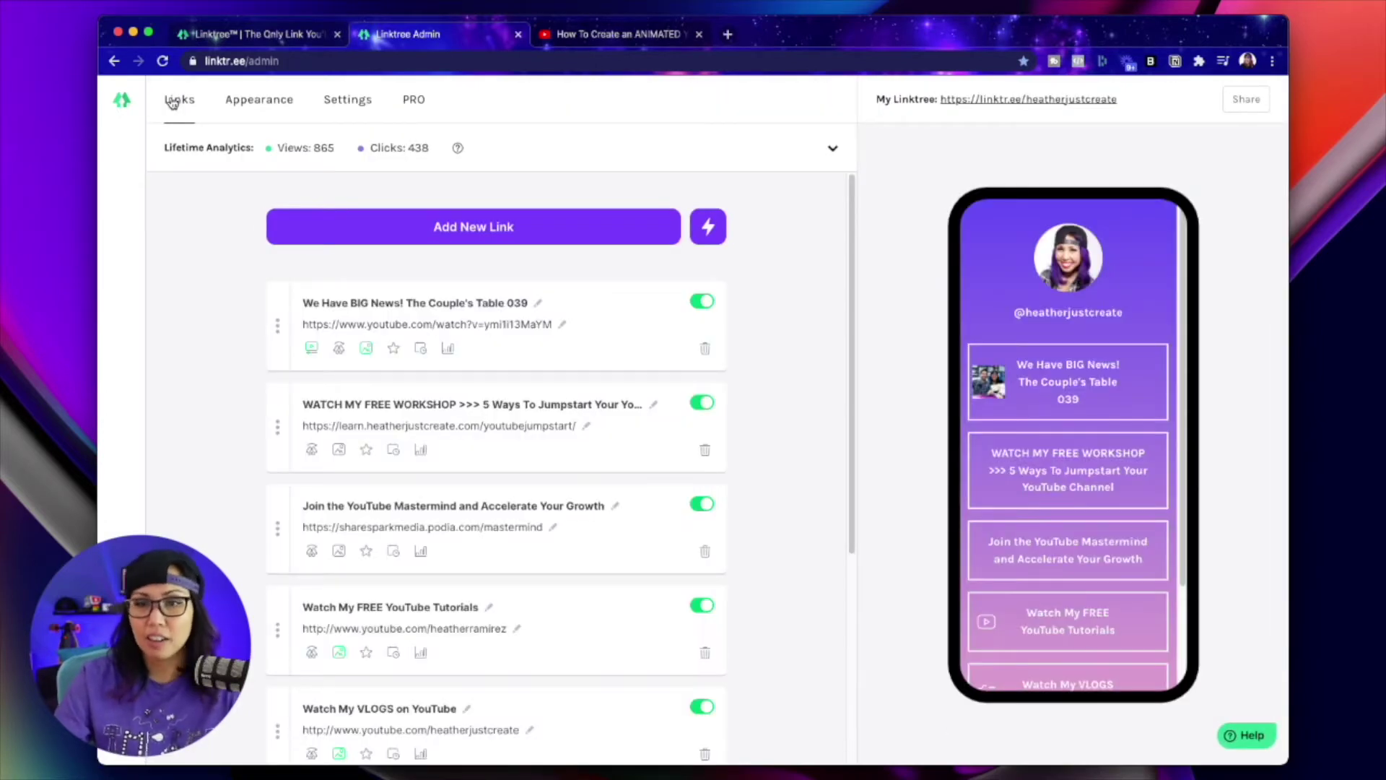
pyautogui.click(433, 227)
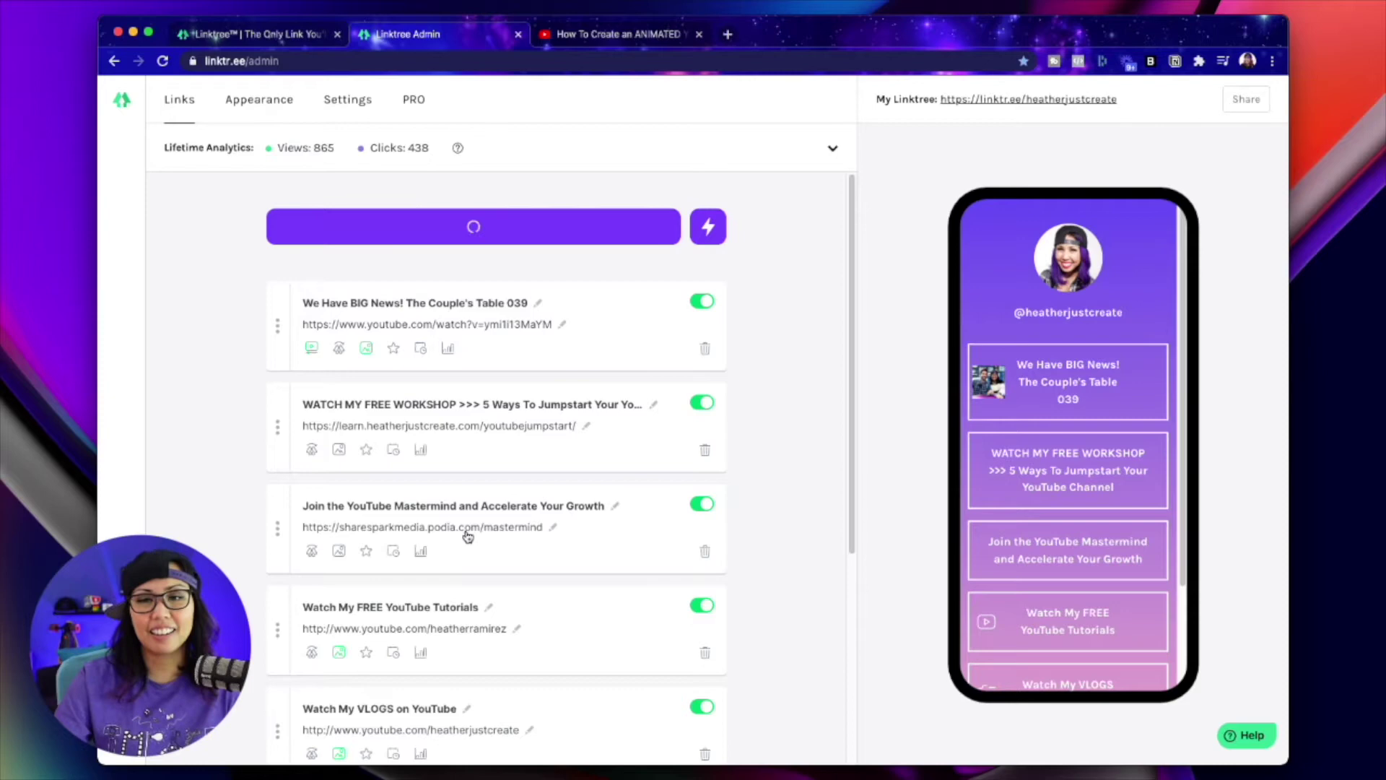
pyautogui.click(322, 326)
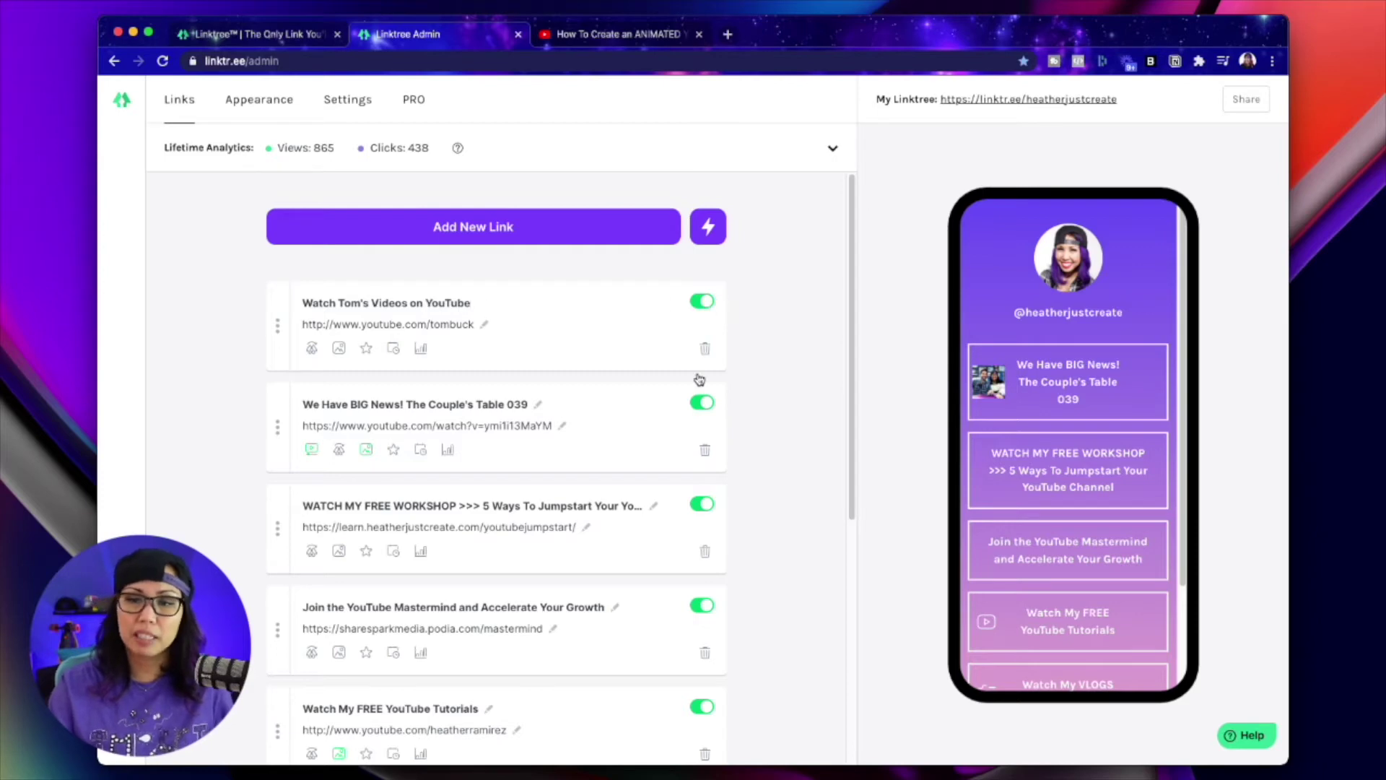
pyautogui.click(704, 303)
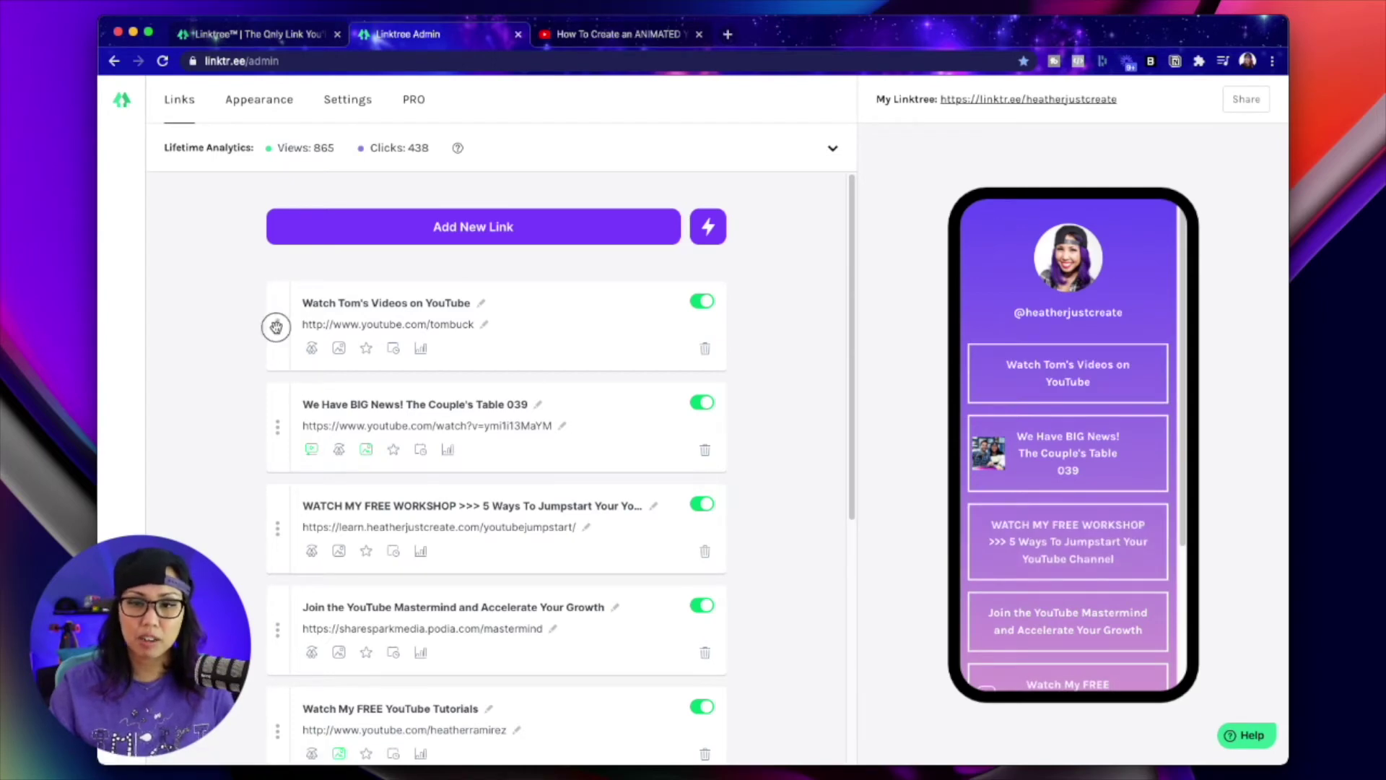
# Keep the channel link on top, check BIG News thumbnail options, then scroll to VLOGS
pyautogui.moveTo(276, 325); pyautogui.dragTo(279, 442)
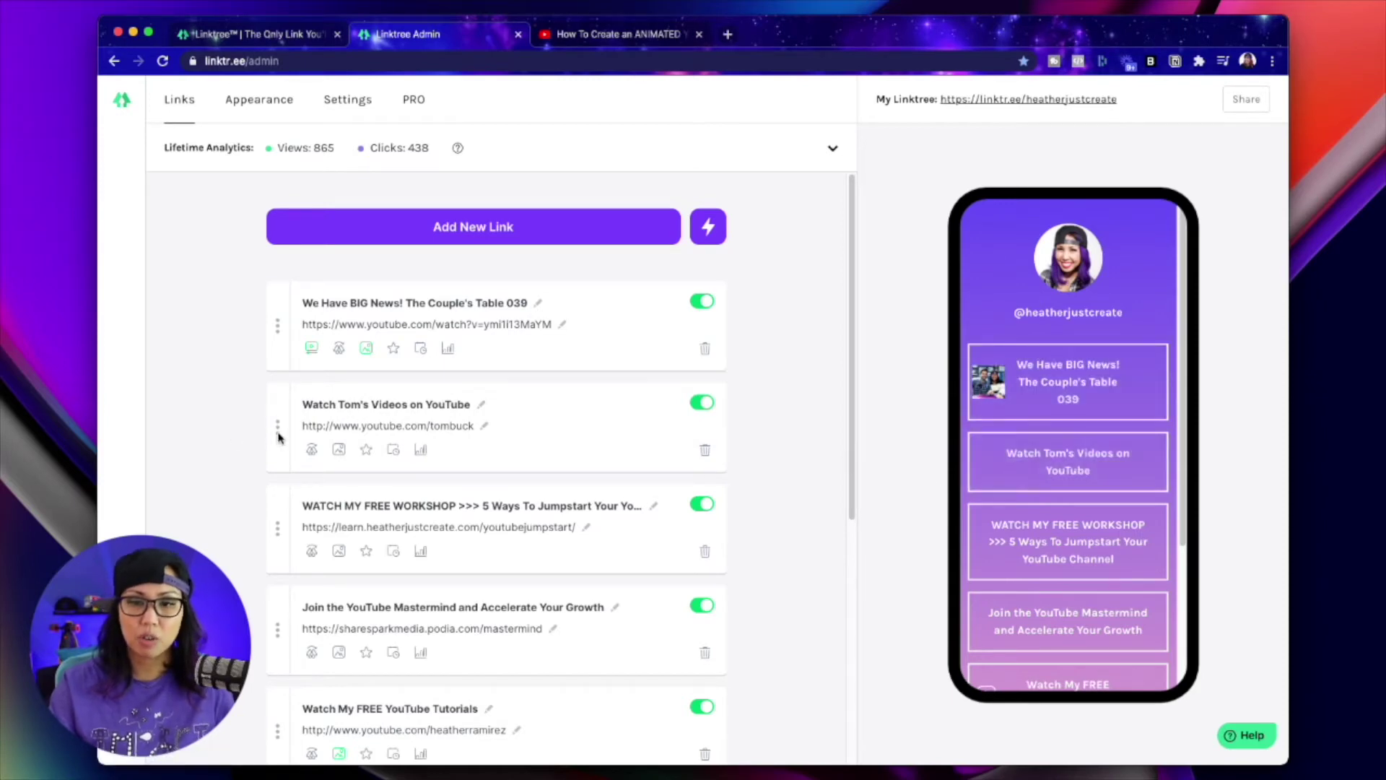
pyautogui.moveTo(279, 436); pyautogui.dragTo(279, 329)
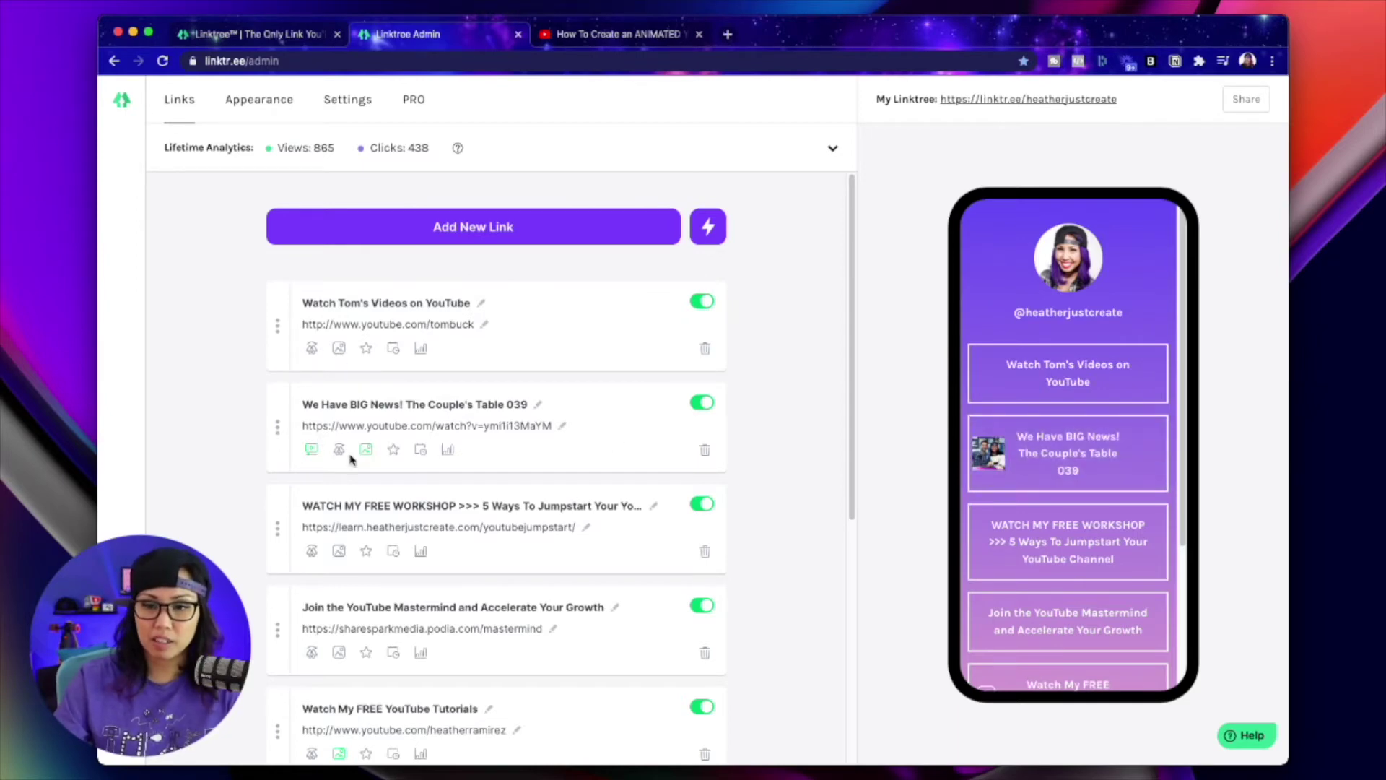
pyautogui.click(366, 453)
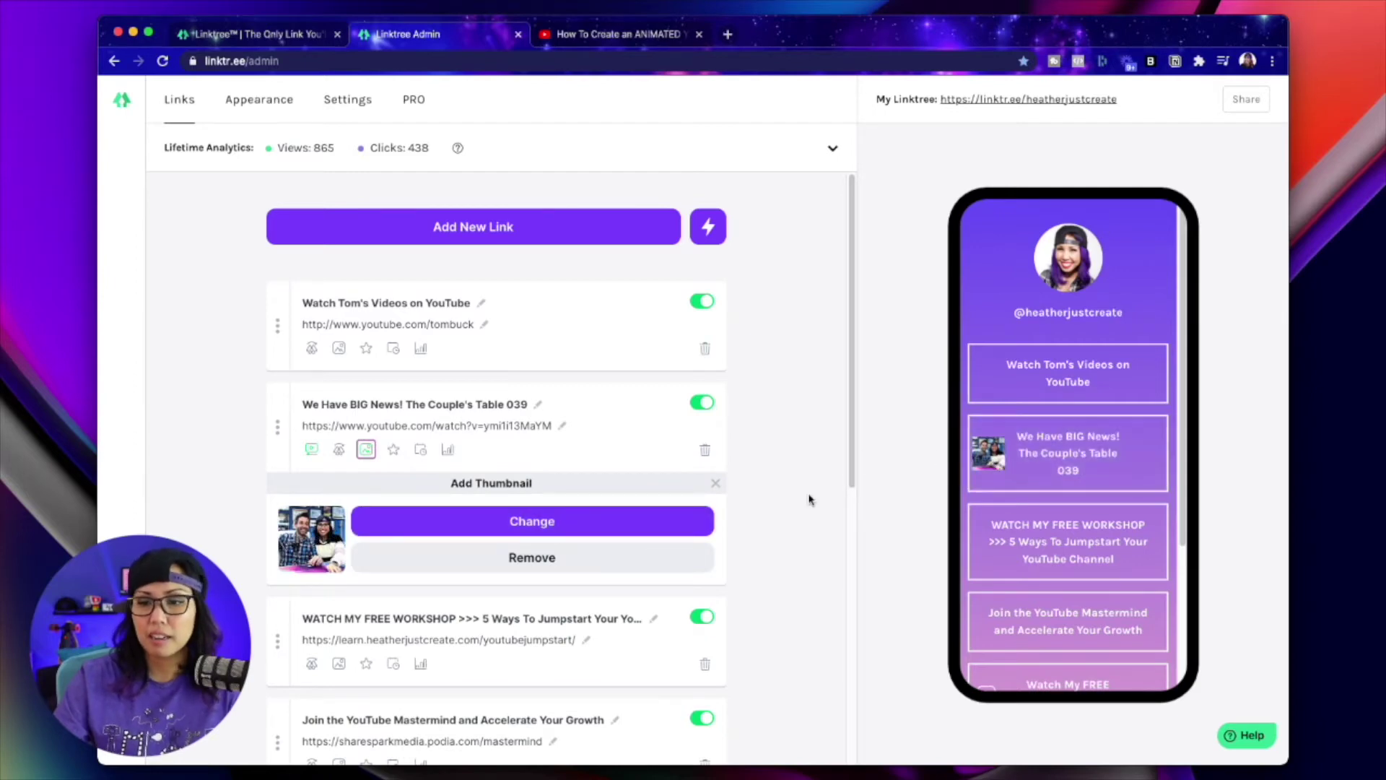
pyautogui.click(716, 483)
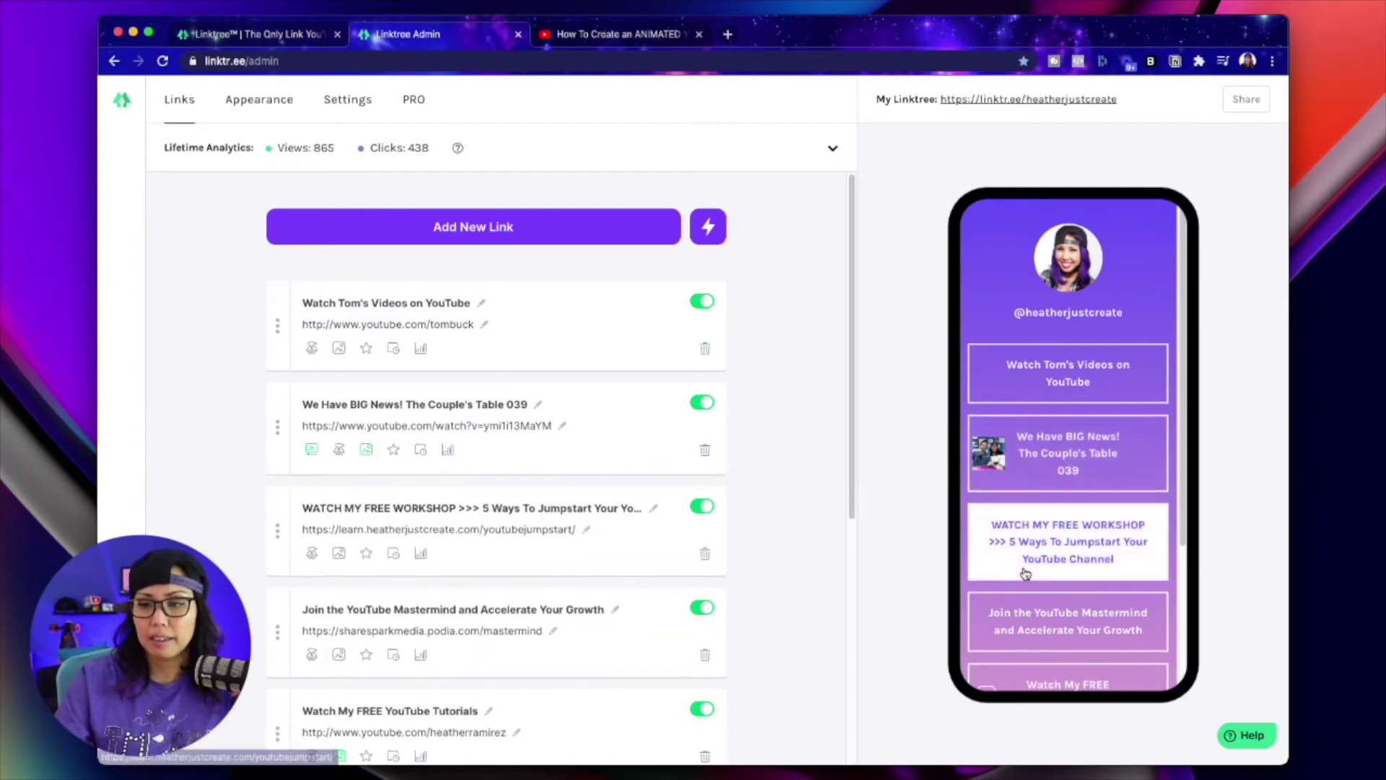
pyautogui.scroll(-3, 1024, 574)
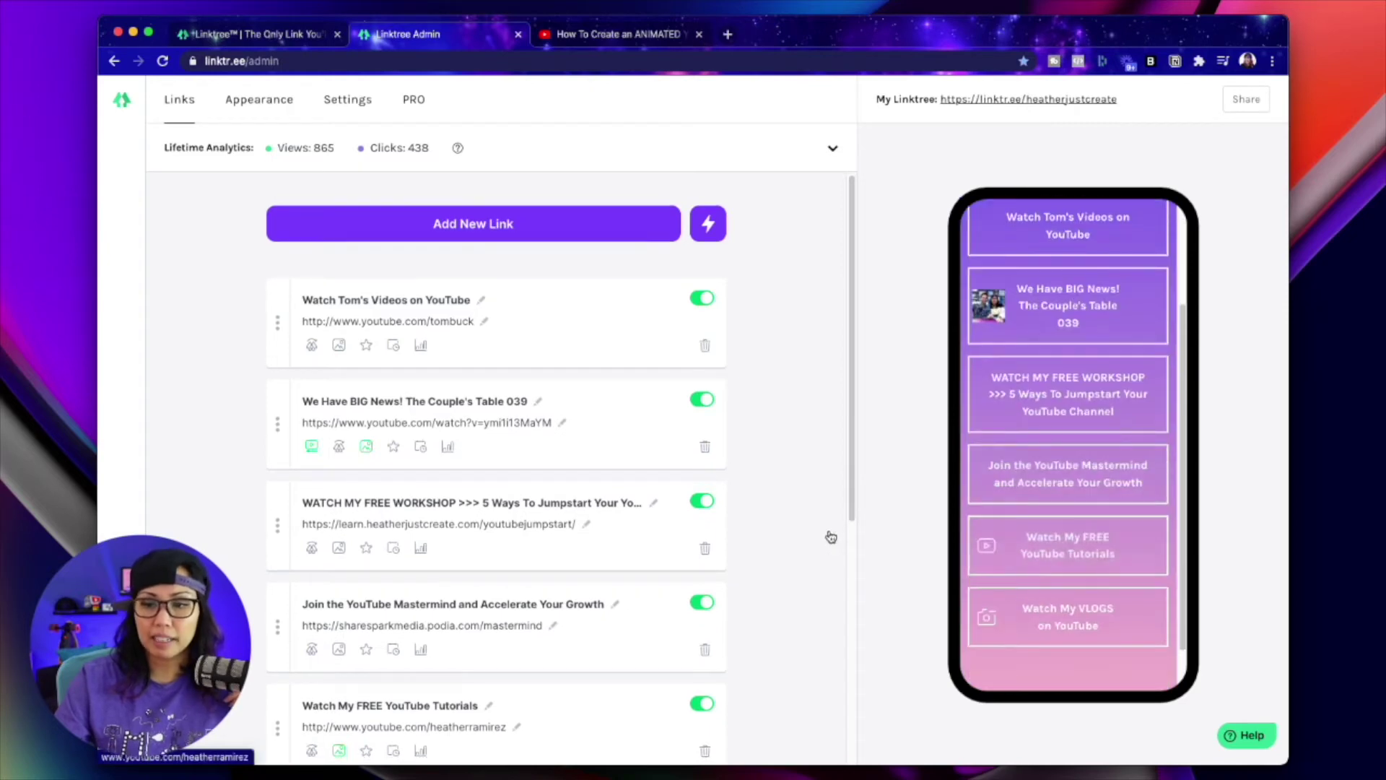
pyautogui.scroll(-5, 814, 559)
pyautogui.click(340, 557)
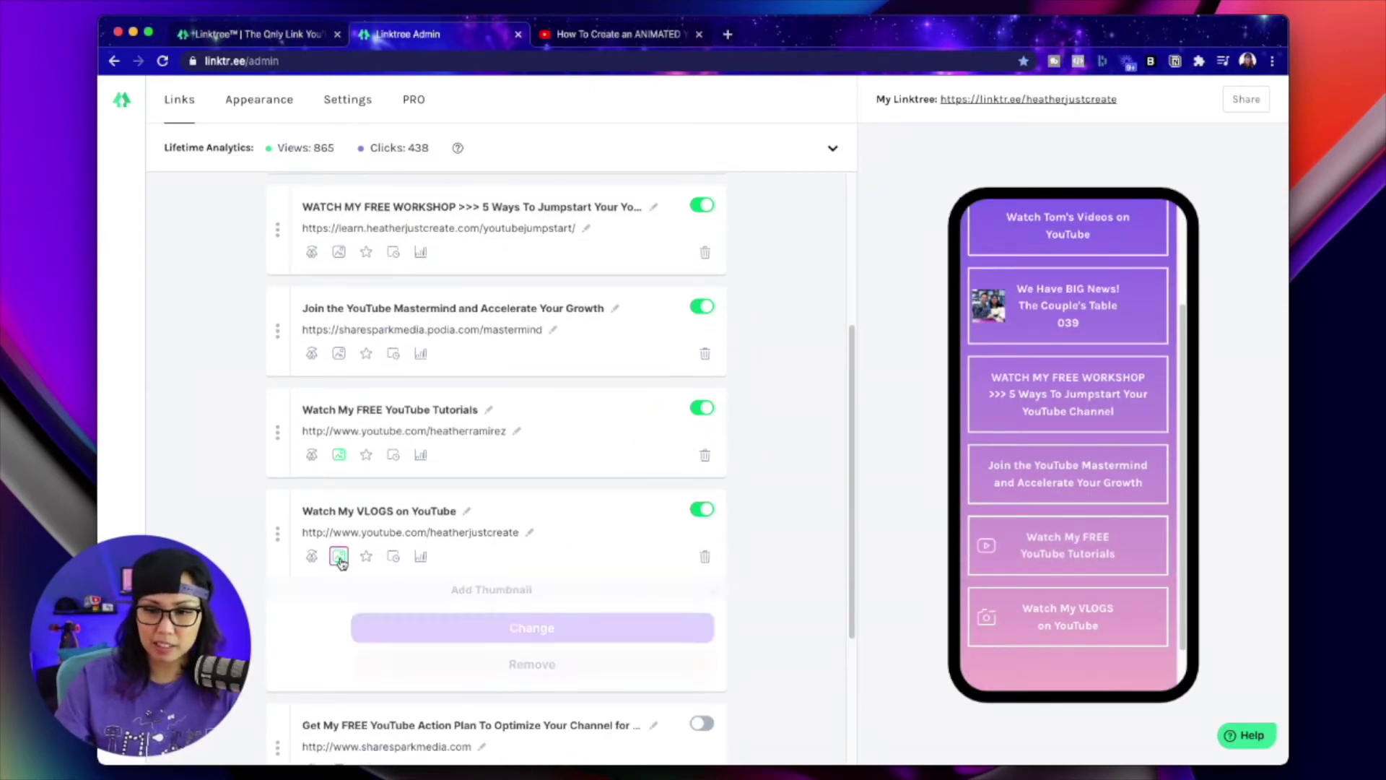
pyautogui.scroll(-2, 480, 607)
pyautogui.click(460, 503)
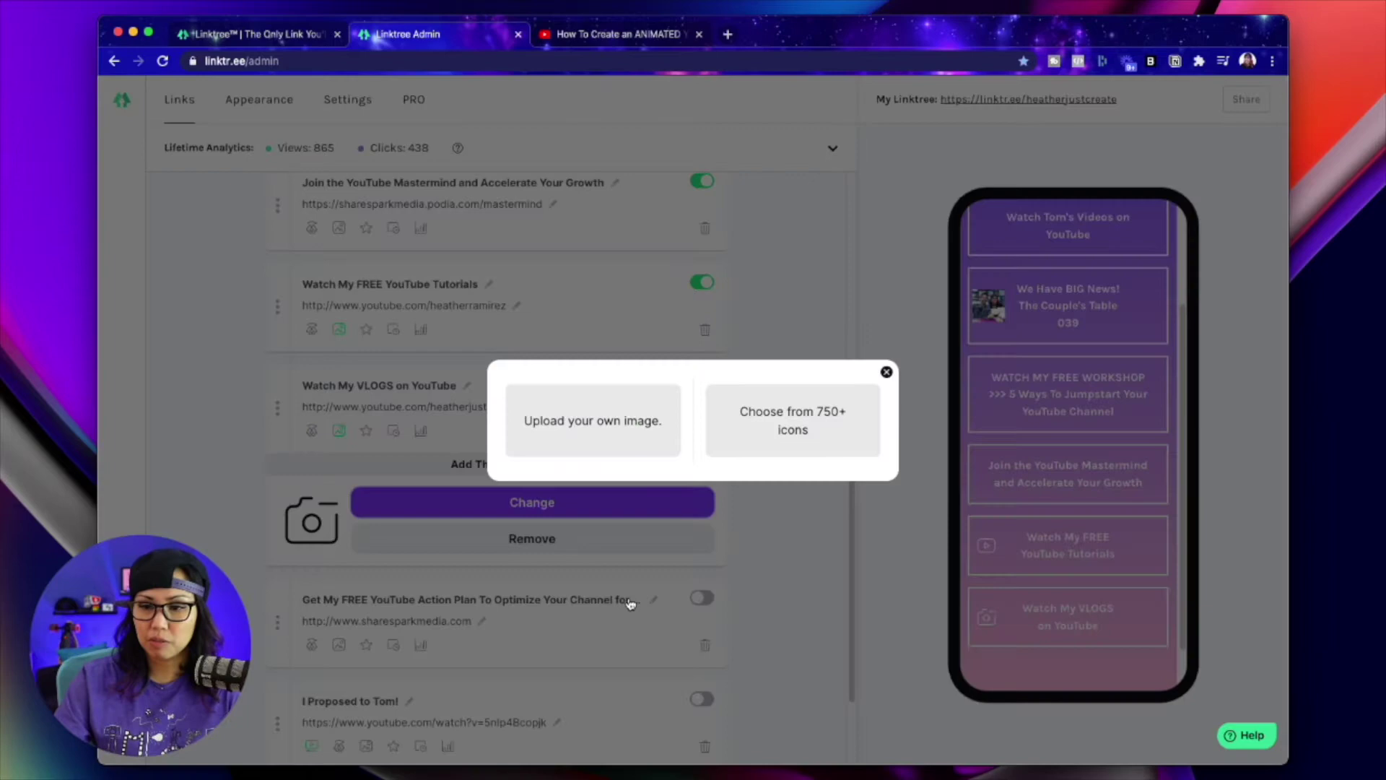
pyautogui.click(830, 438)
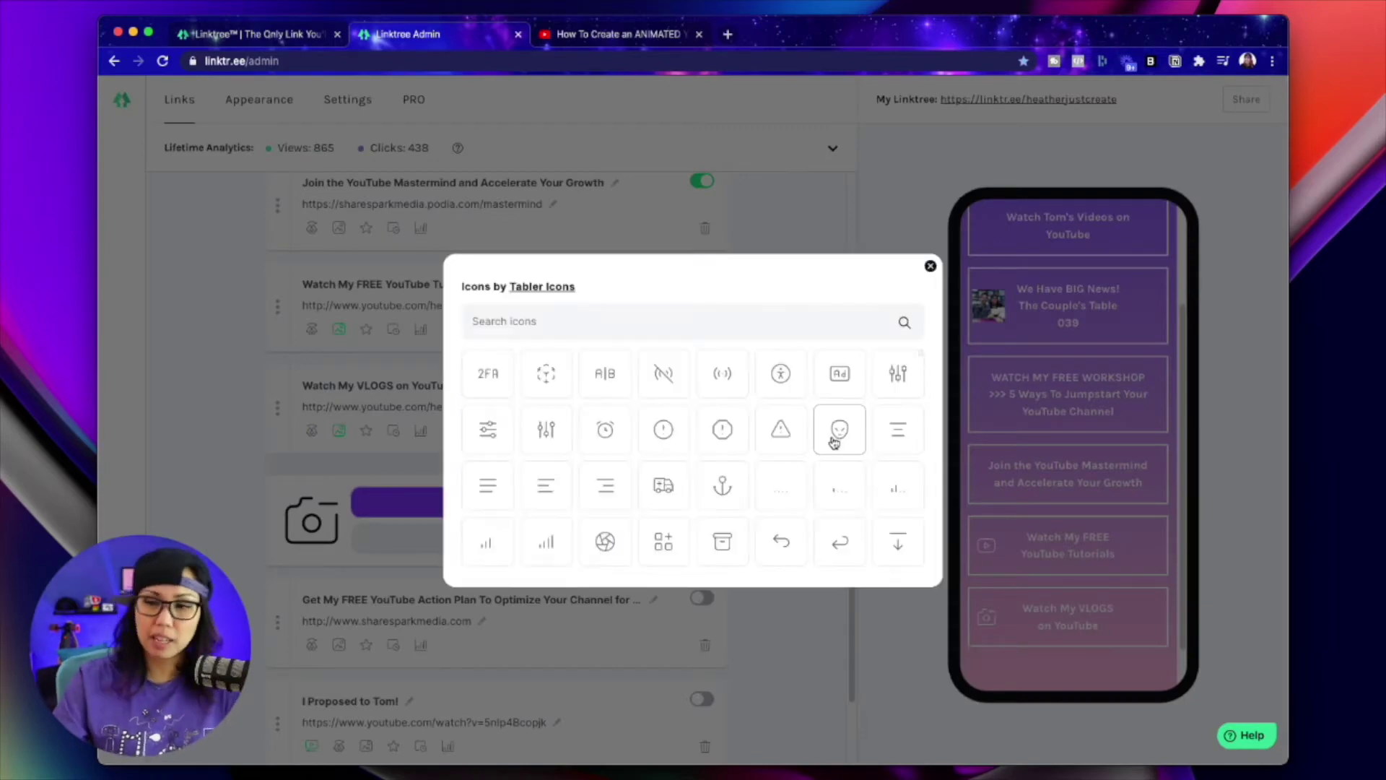
pyautogui.scroll(-15, 572, 502)
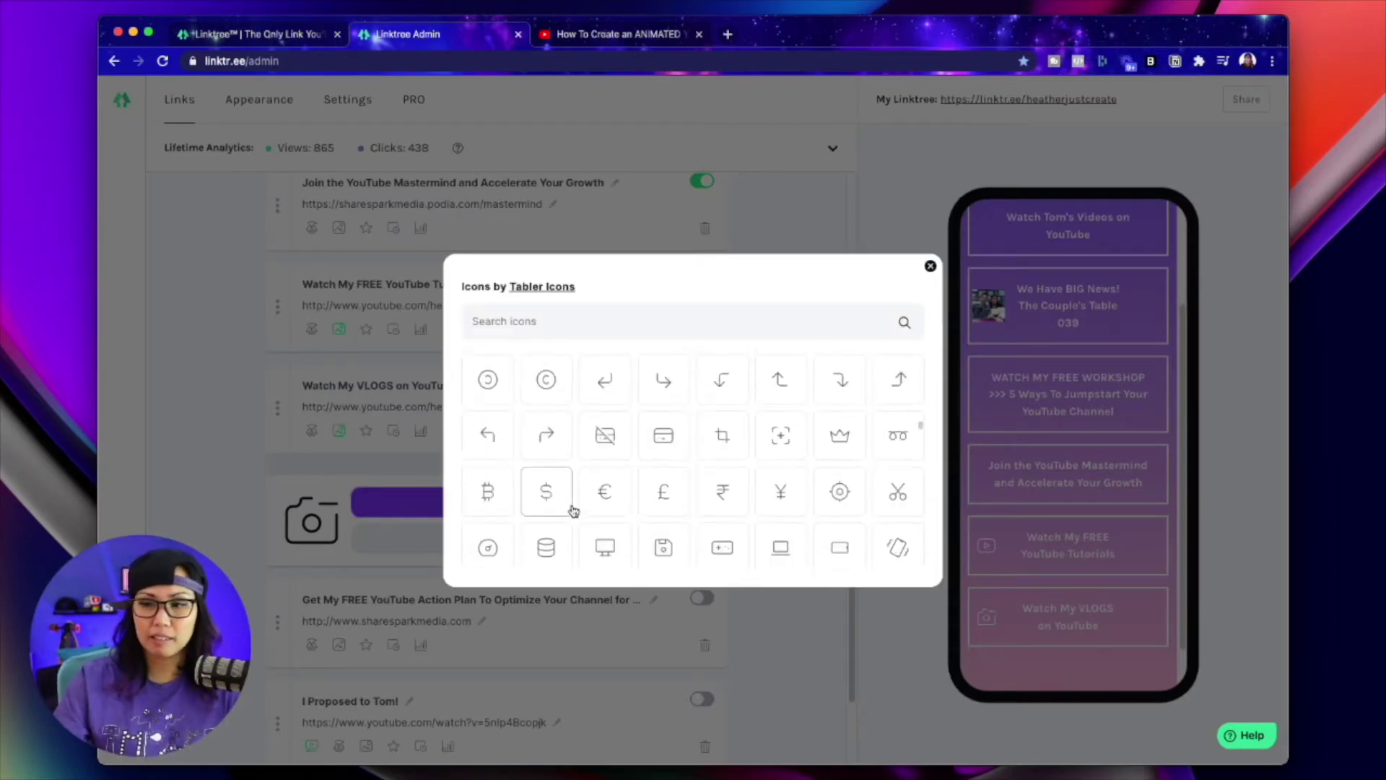
pyautogui.click(931, 266)
pyautogui.click(715, 465)
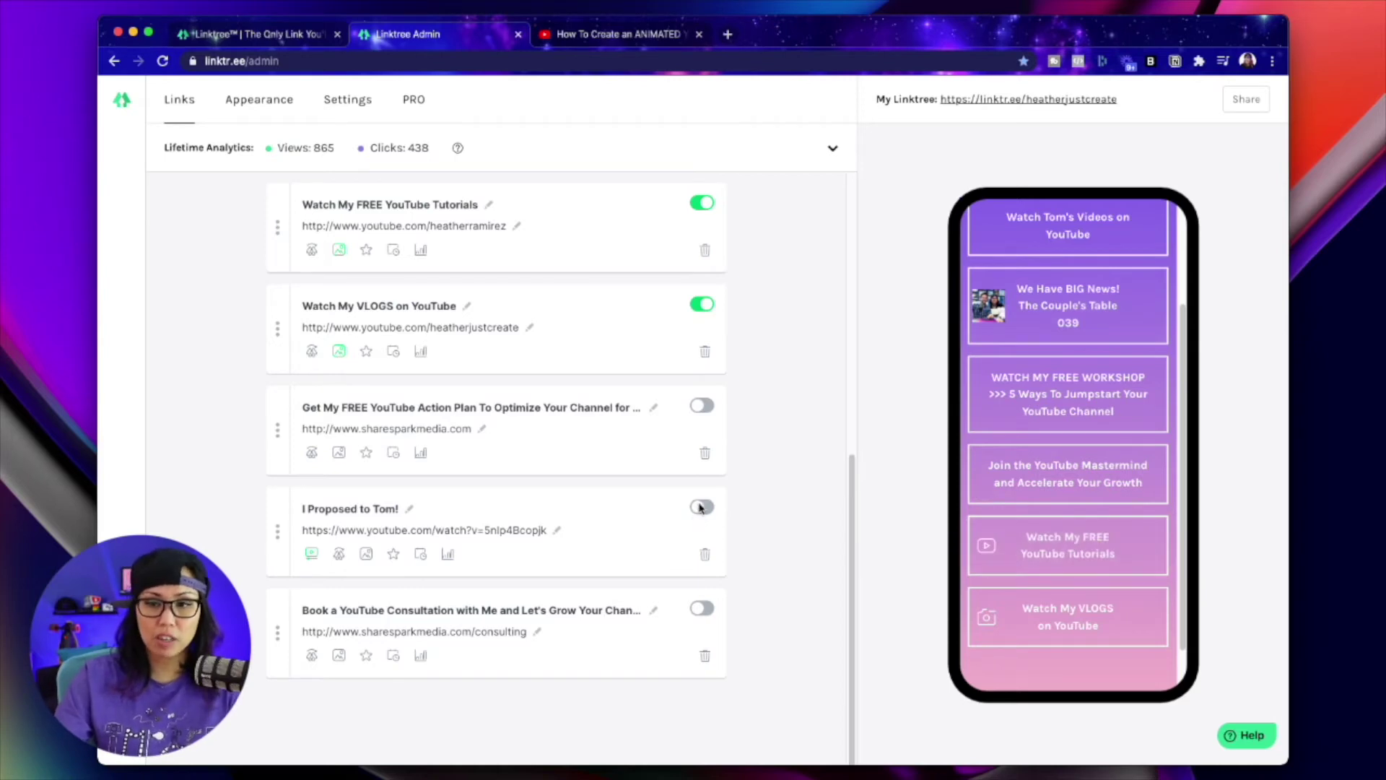
pyautogui.click(699, 508)
pyautogui.scroll(-3, 1069, 571)
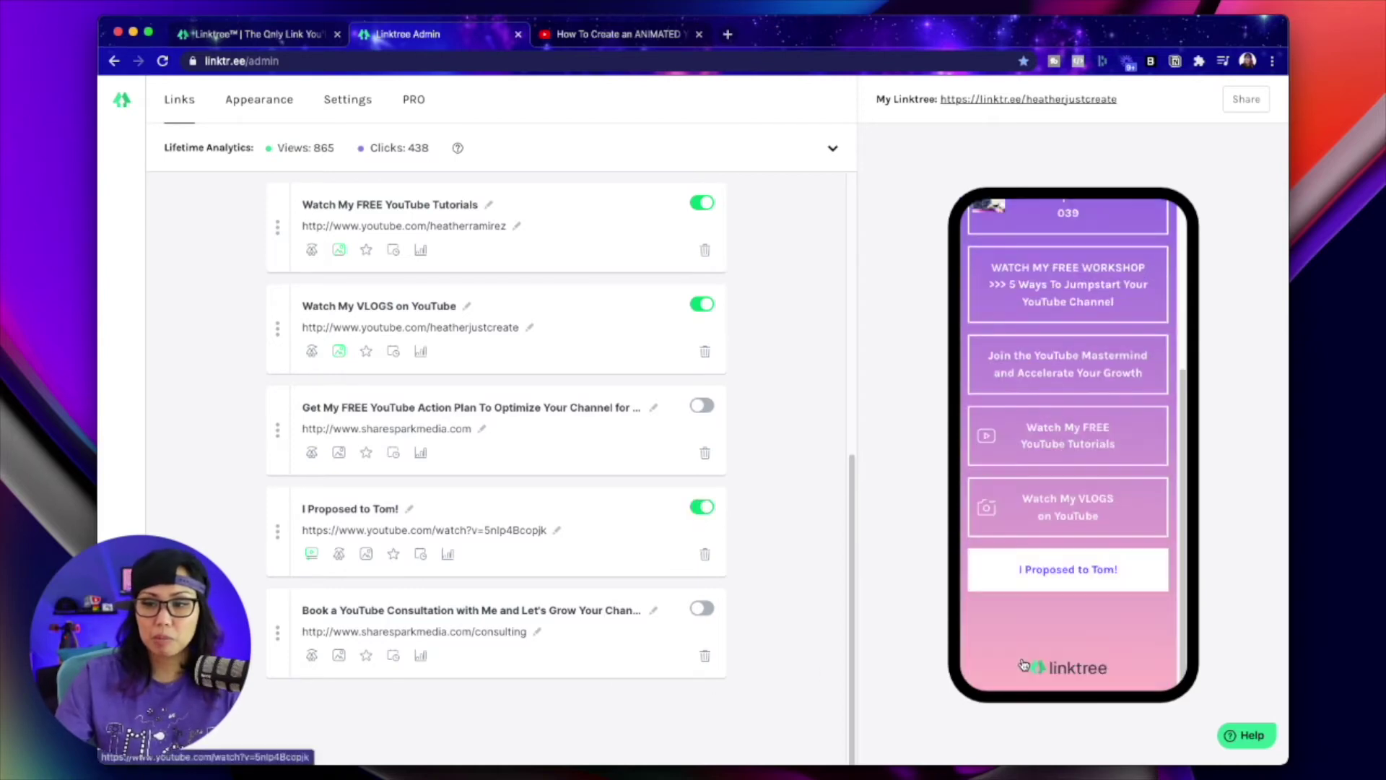
pyautogui.scroll(7, 758, 575)
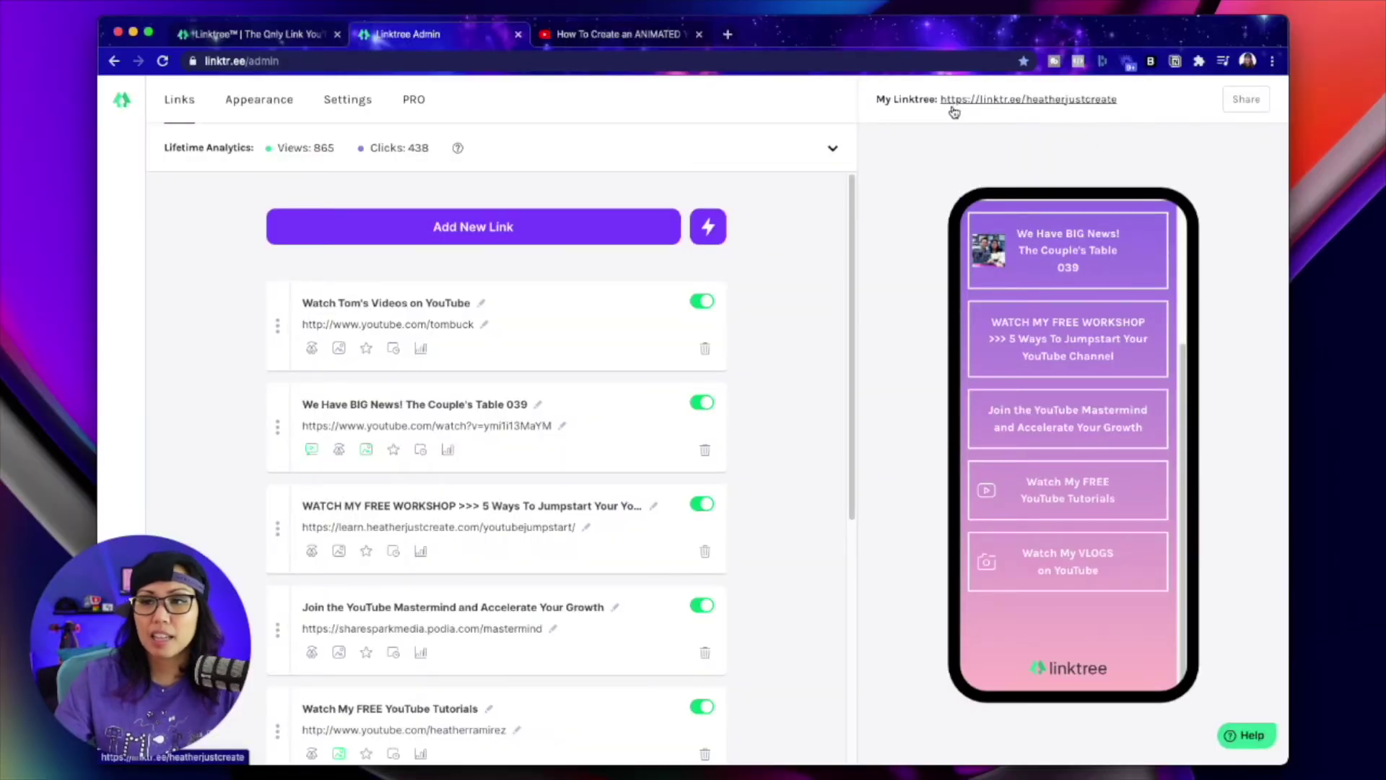
# Load Instagram in a new tab to check its Linktree bio link, then return to the admin
pyautogui.click(727, 34)
pyautogui.write('instag')
pyautogui.press('Return')
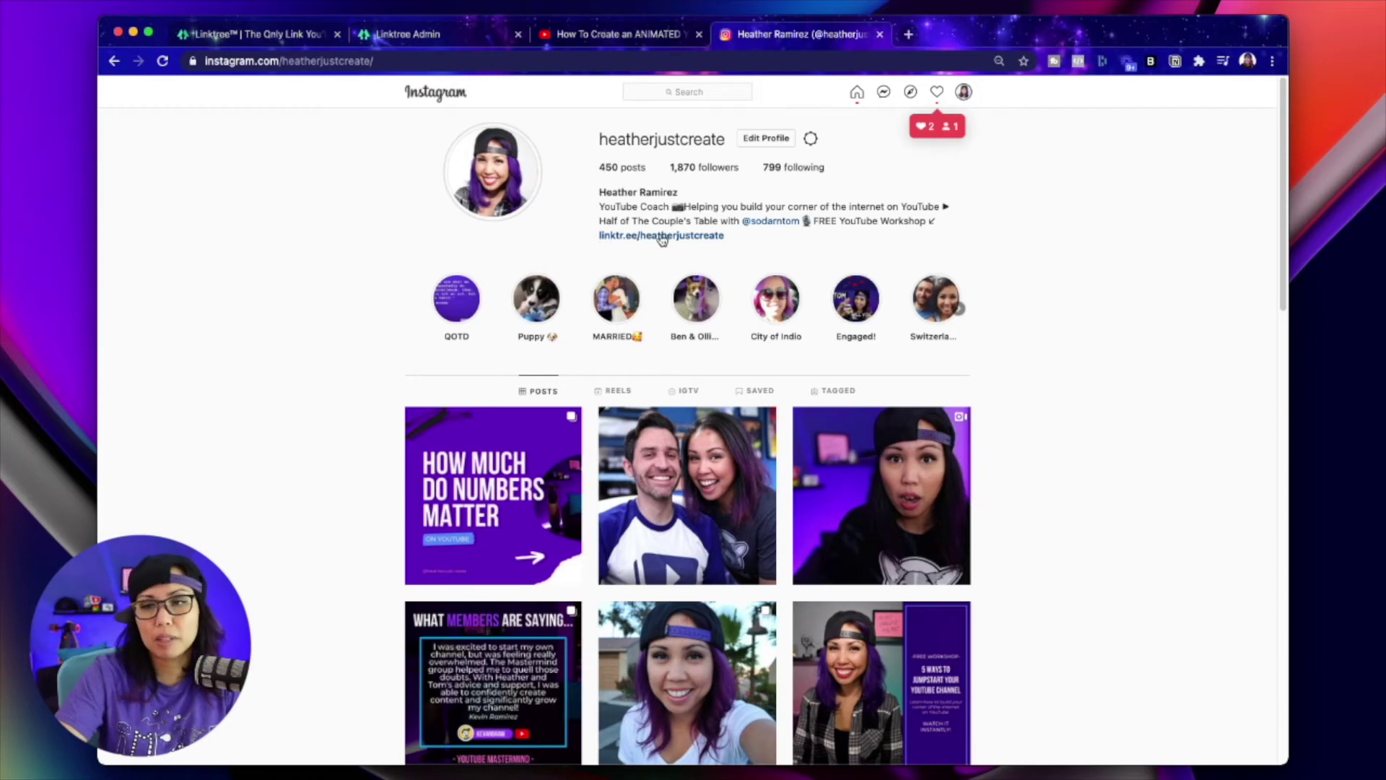
pyautogui.click(374, 33)
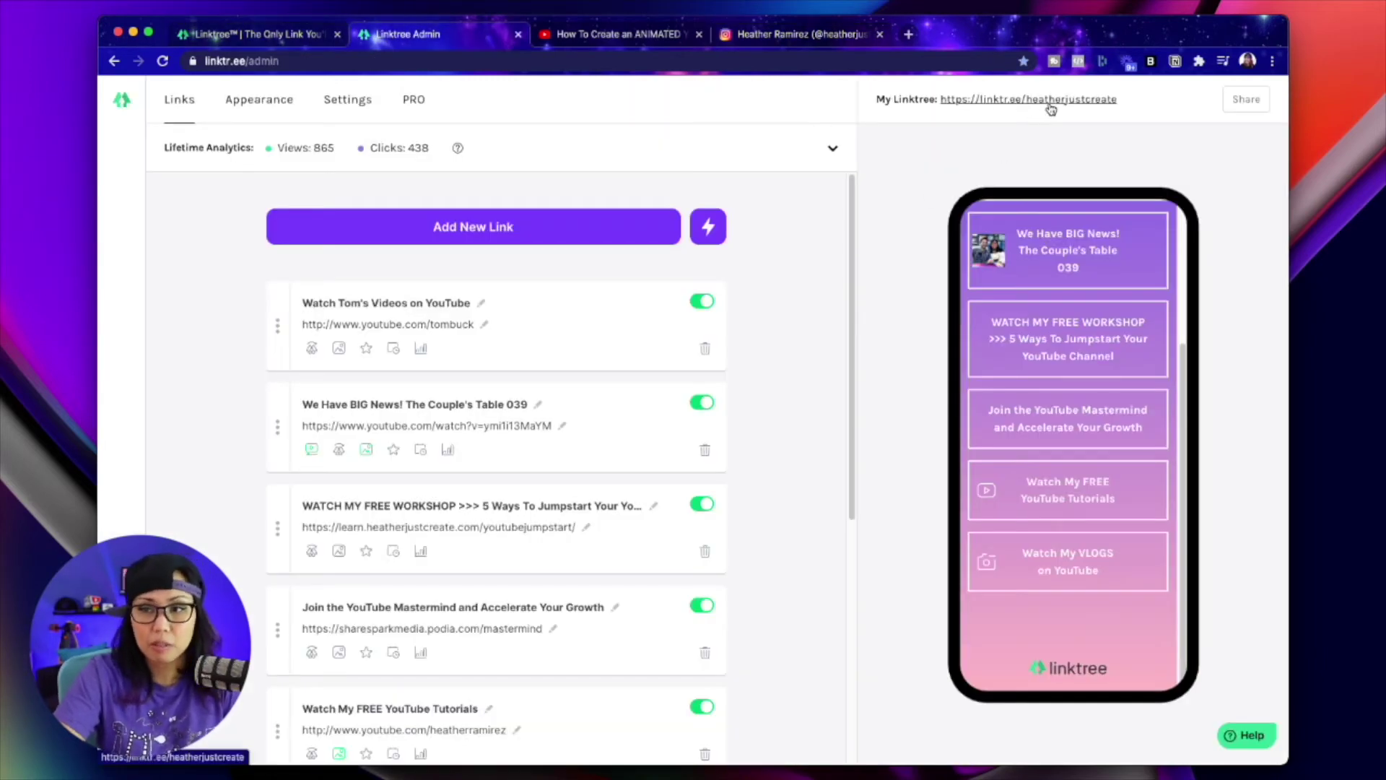
pyautogui.click(1050, 101)
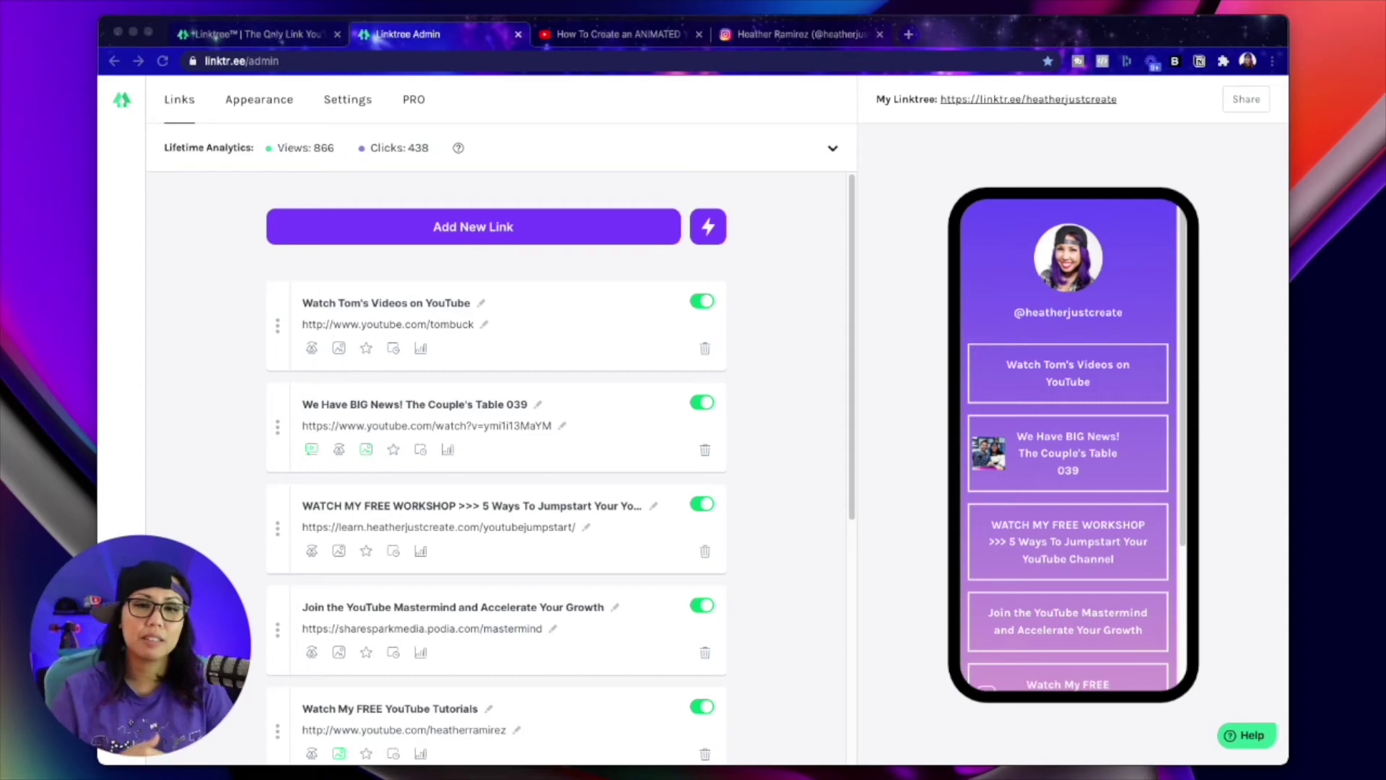
pyautogui.scroll(-5, 1068, 448)
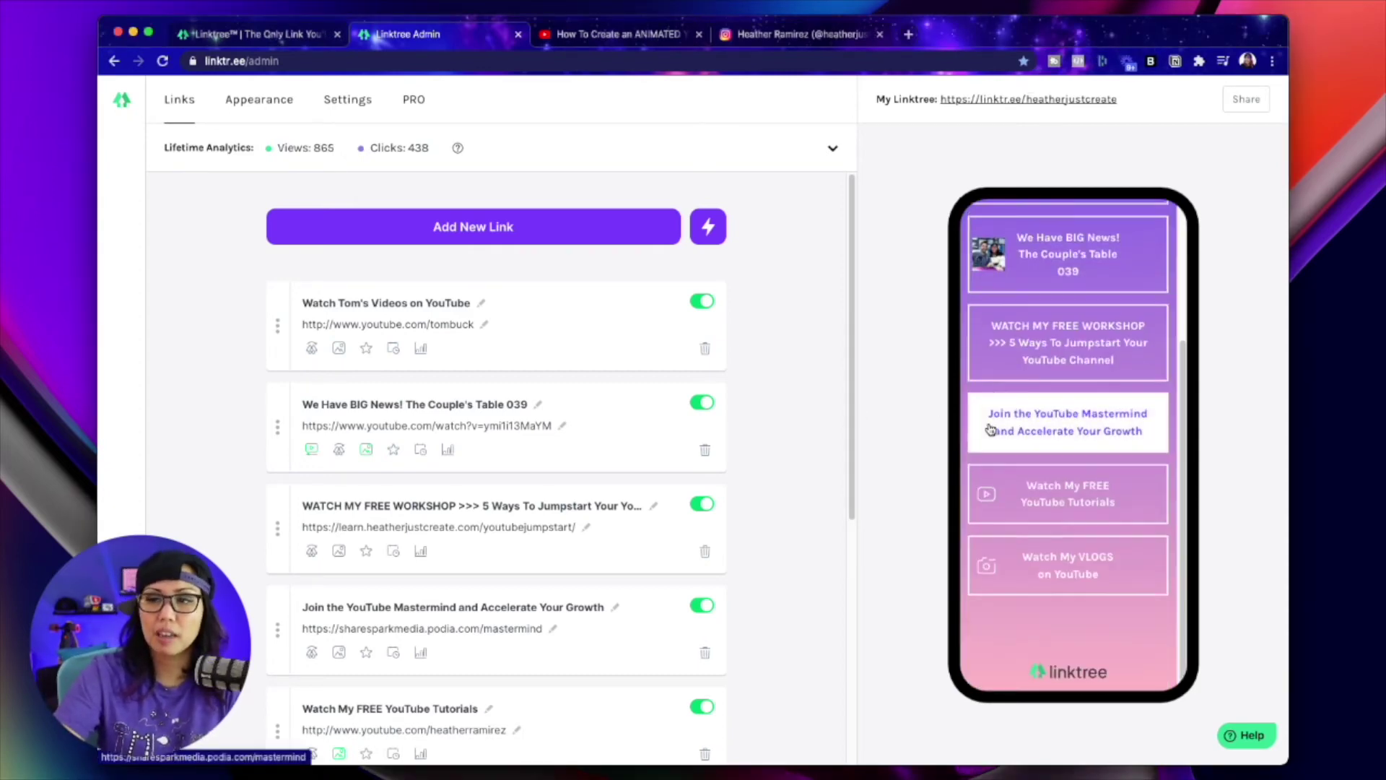
pyautogui.scroll(1, 994, 418)
pyautogui.scroll(3, 994, 419)
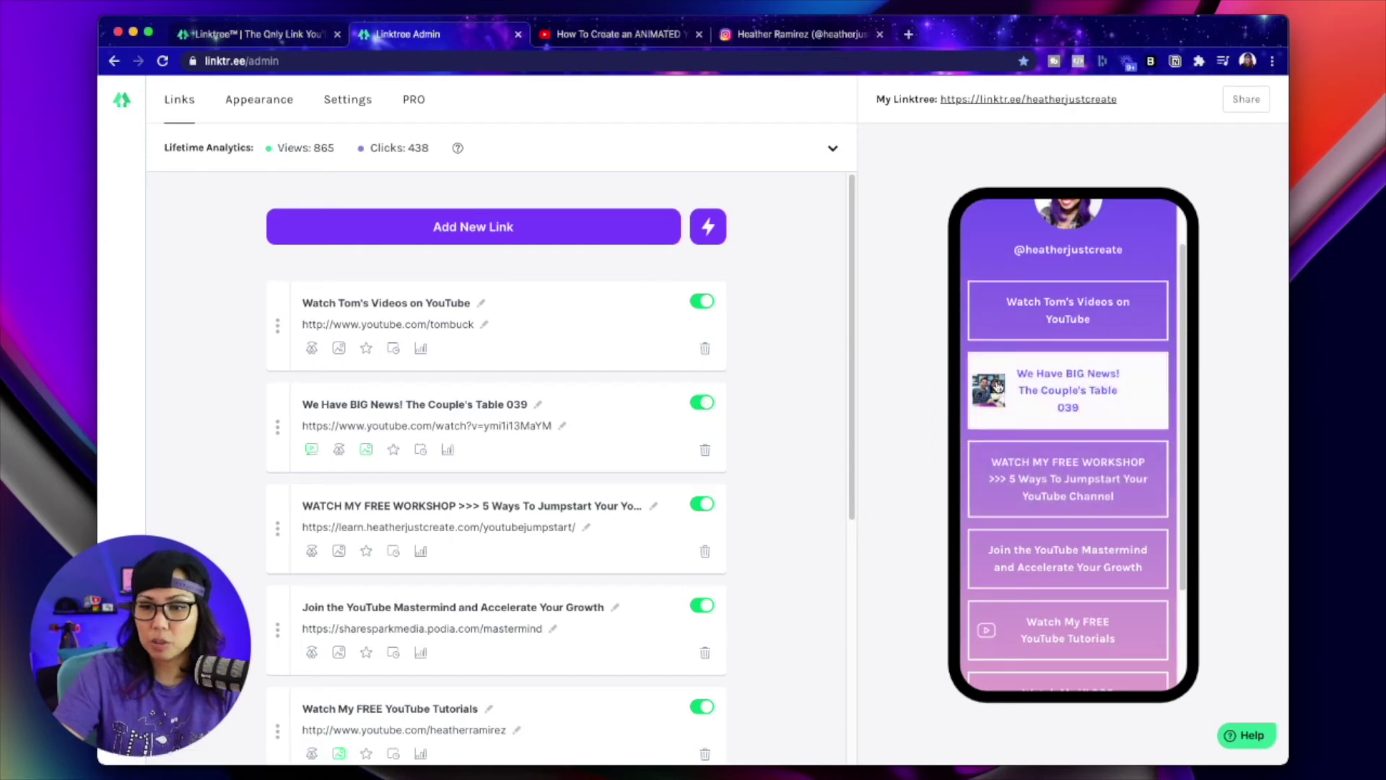
pyautogui.scroll(-1, 652, 434)
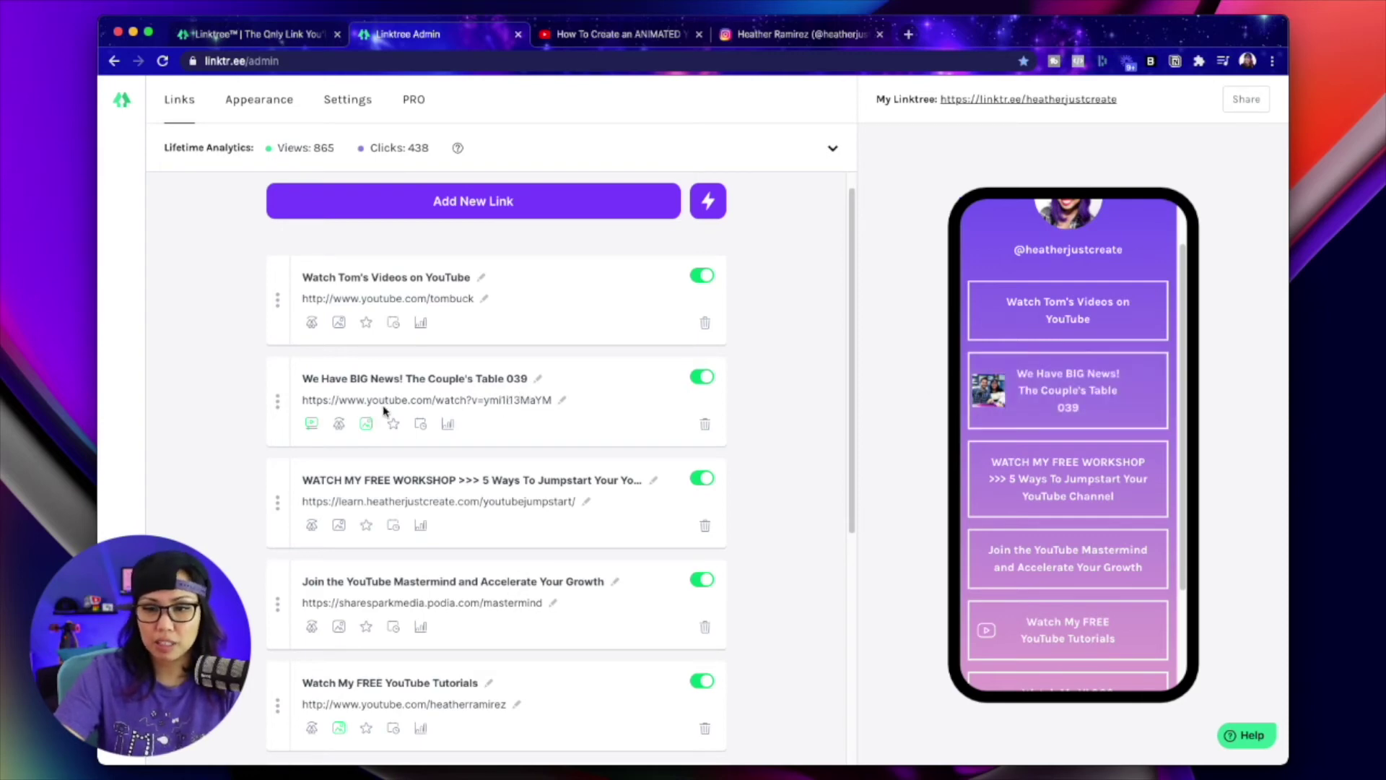
# Switch BIG News to open YouTube, test it in the preview, then set it back to embed
pyautogui.click(1051, 391)
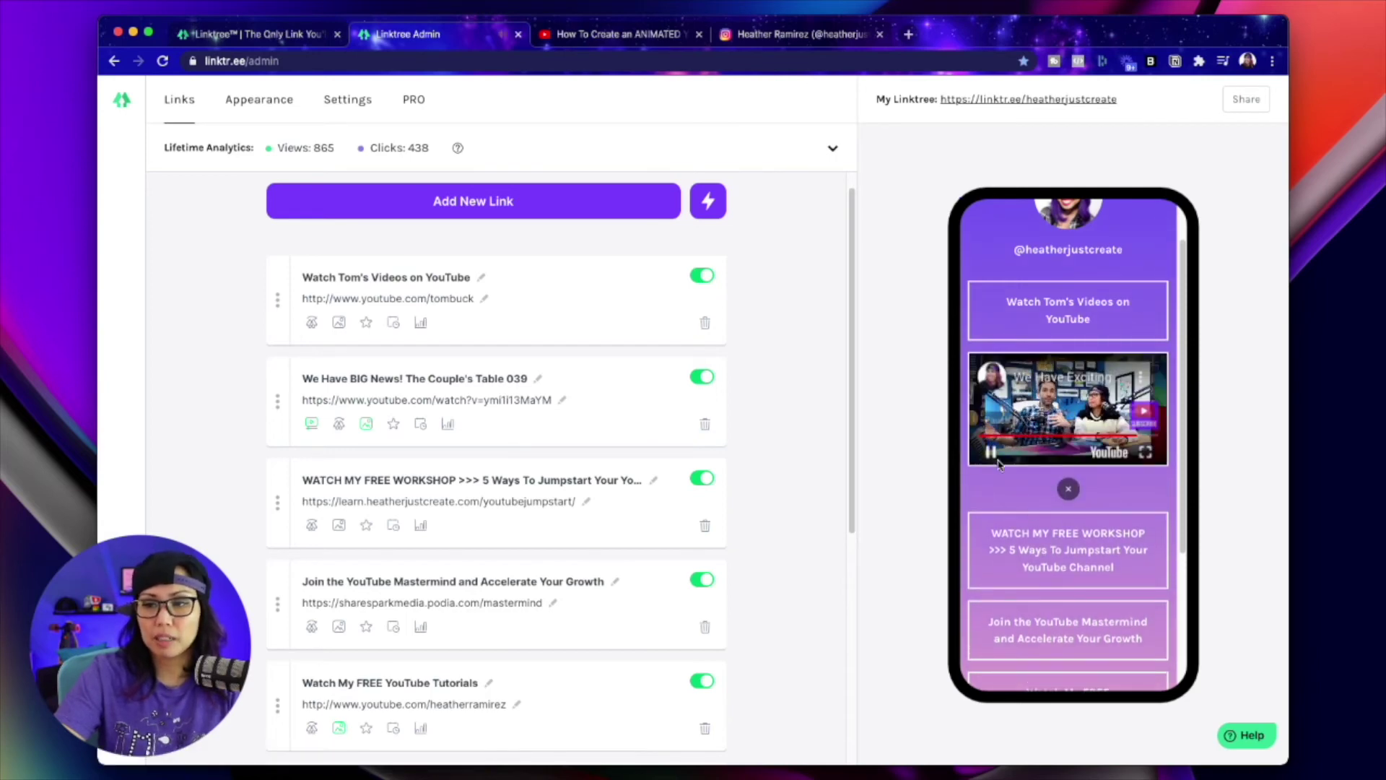
pyautogui.click(1049, 445)
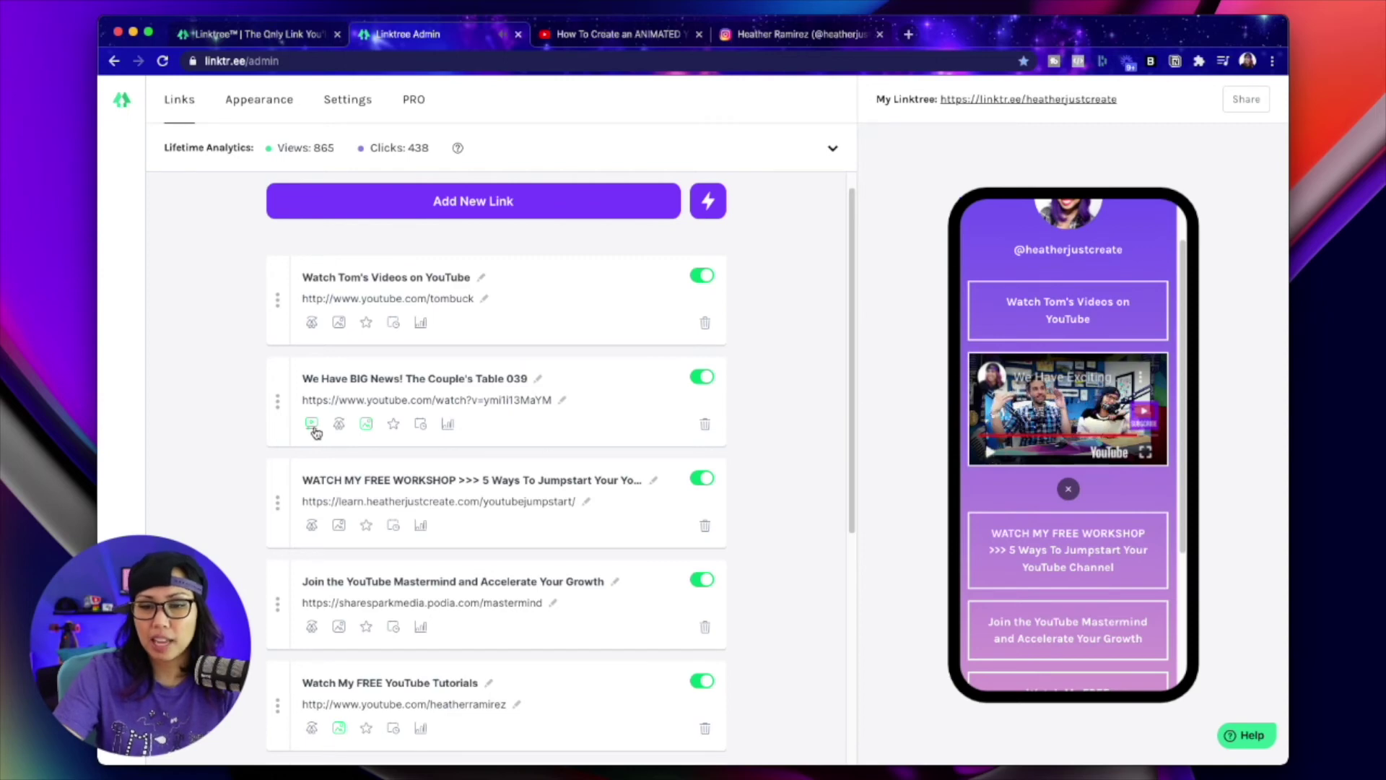
pyautogui.click(312, 426)
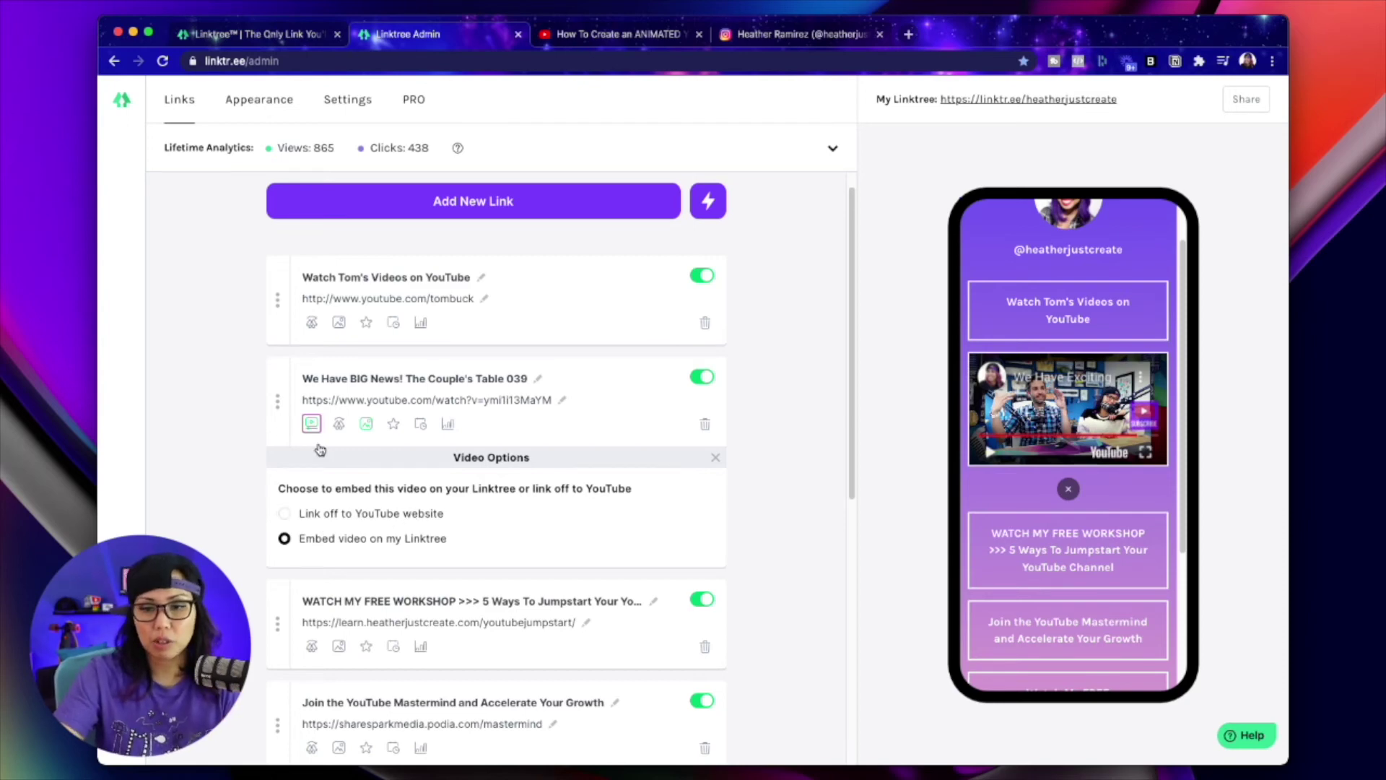
pyautogui.click(325, 514)
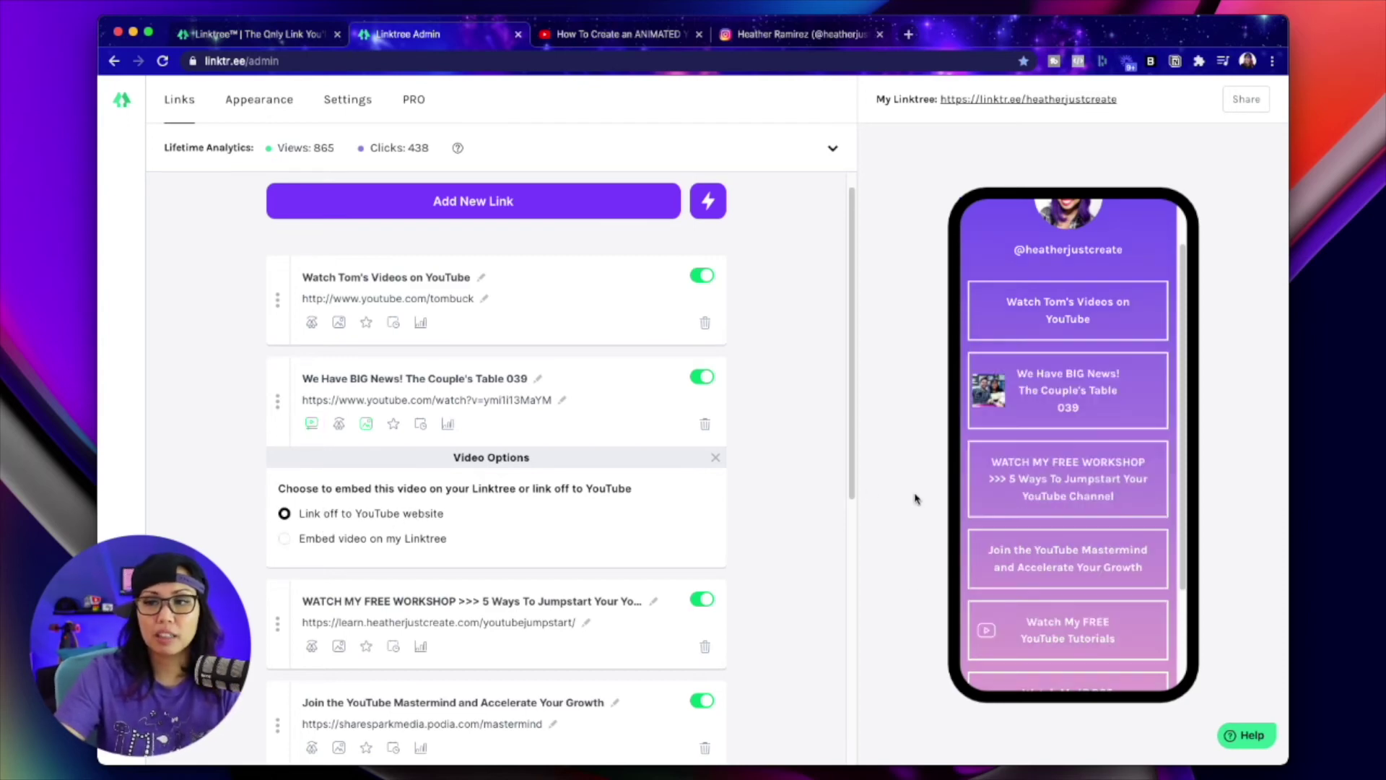
pyautogui.click(1025, 406)
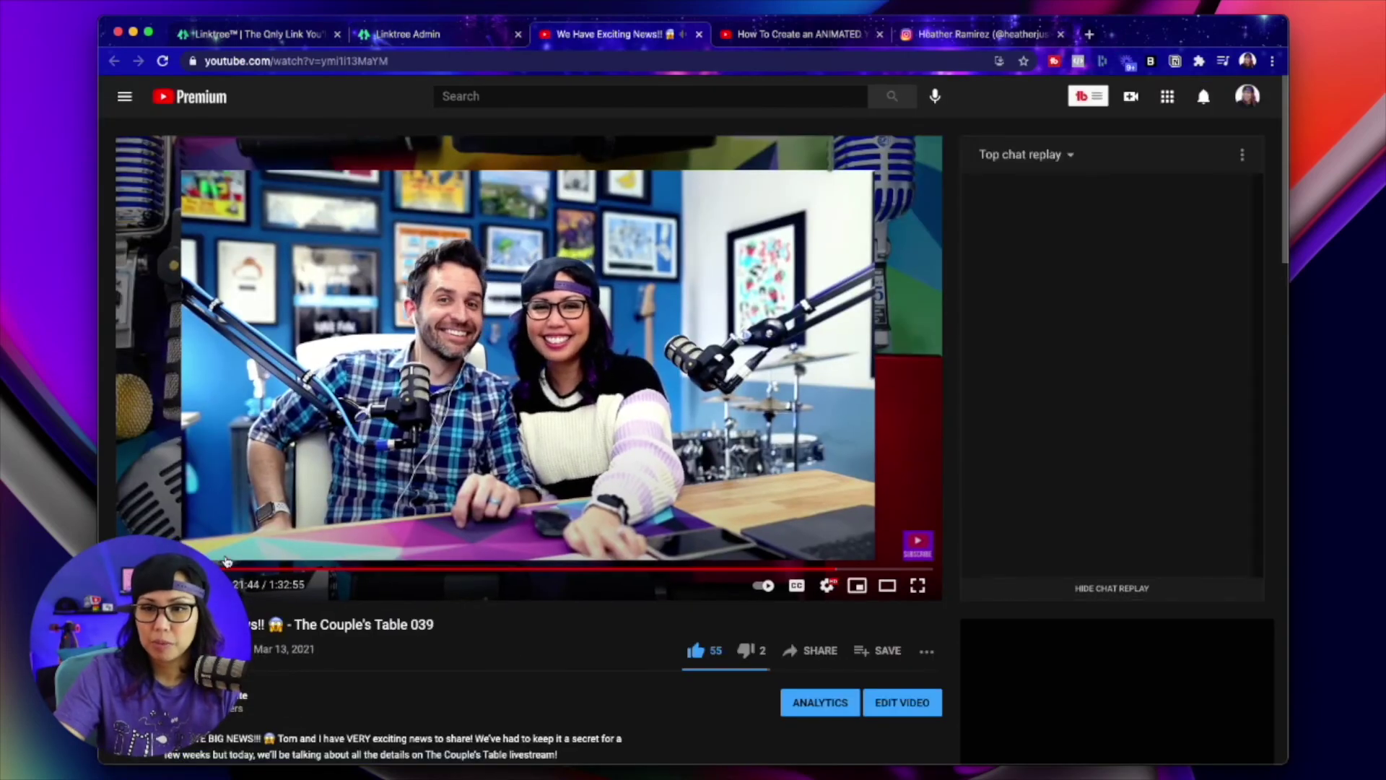
pyautogui.click(488, 37)
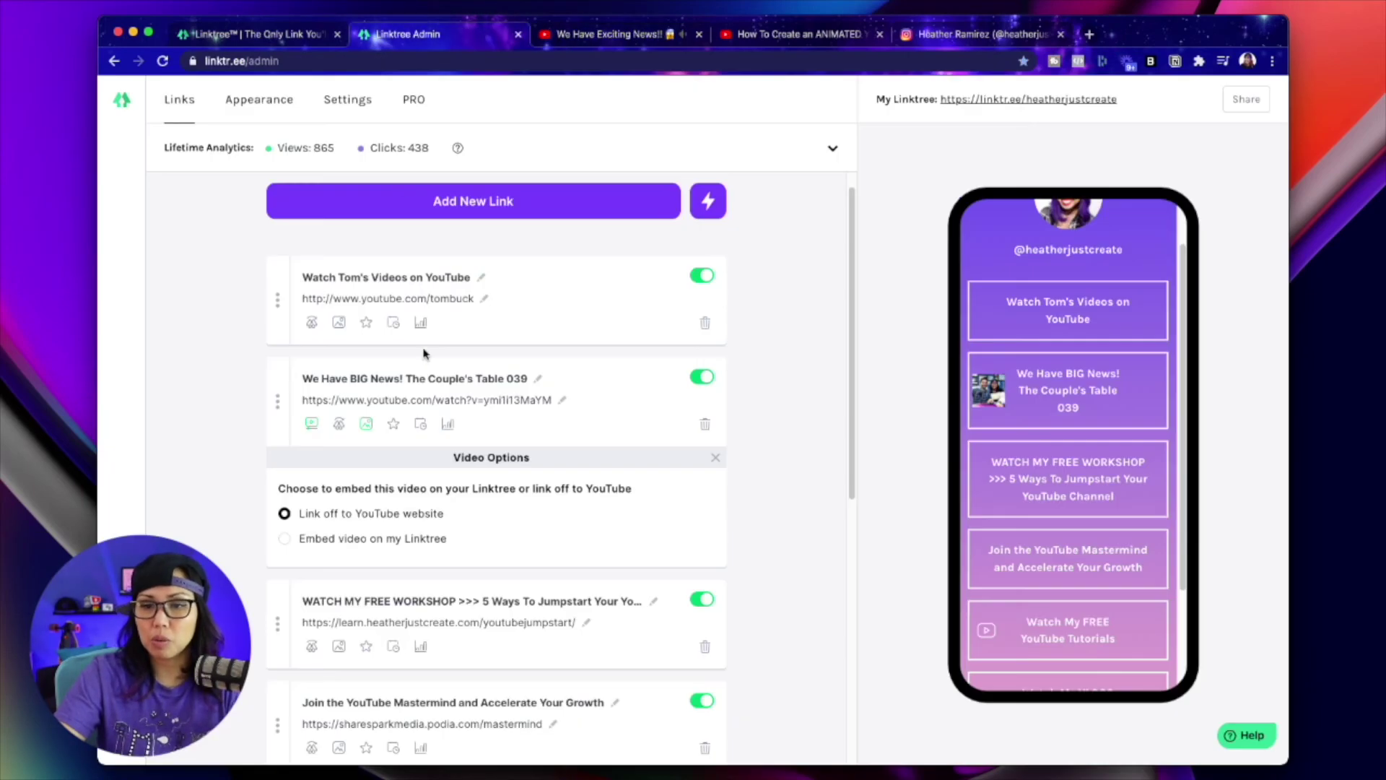
pyautogui.click(390, 539)
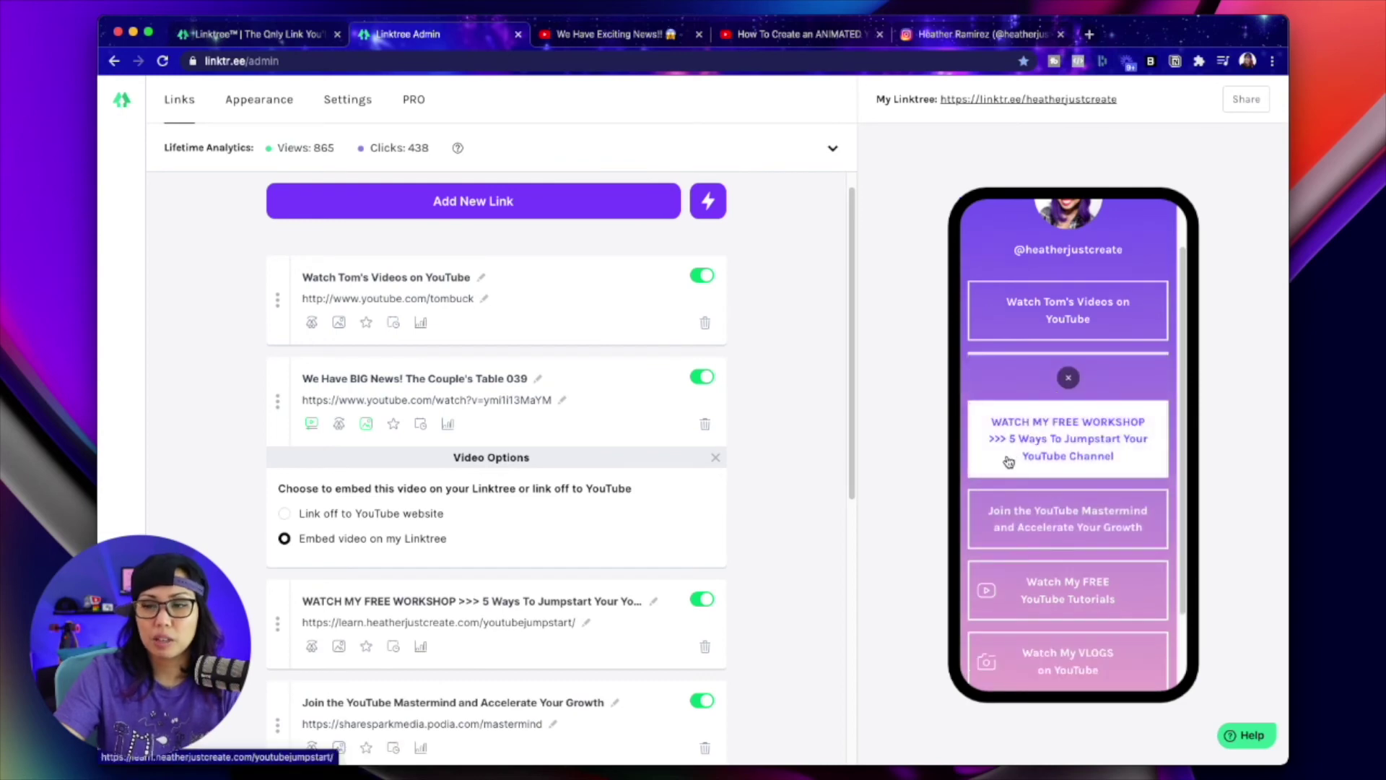